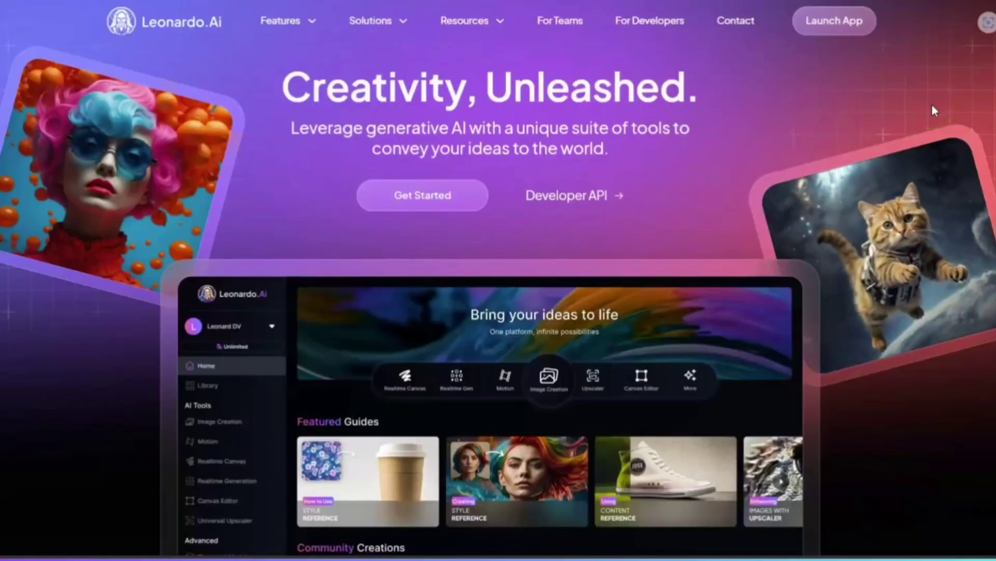
Look through the Leonardo.Ai home page, including its toolkit, fine-tuned models and platform gallery
scroll(932, 104, down, 5)
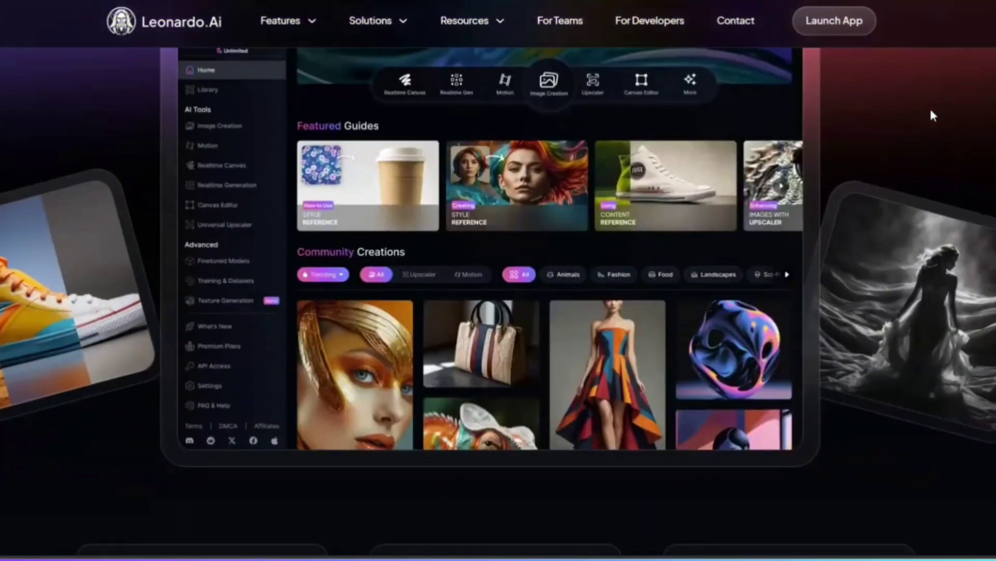
scroll(933, 115, down, 10)
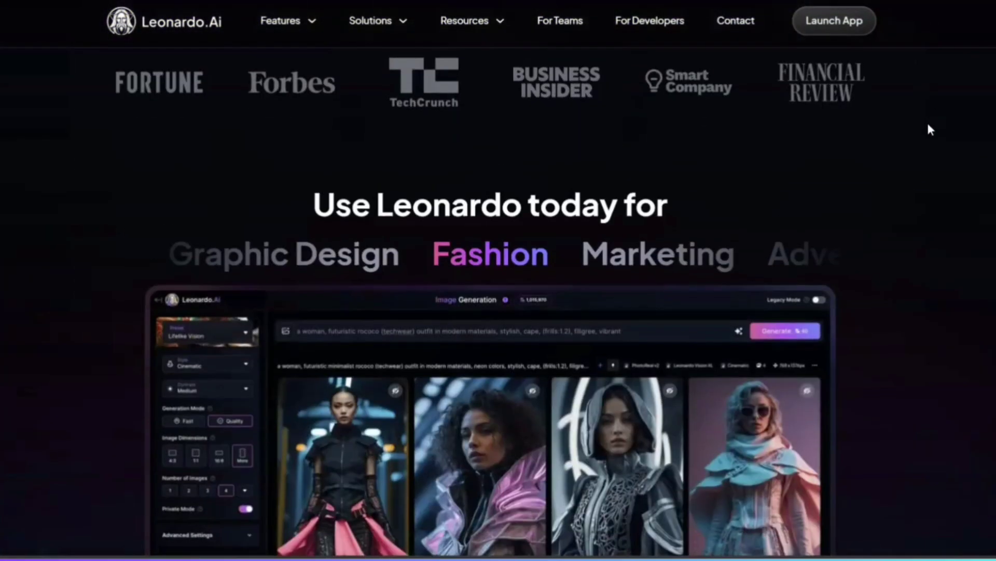
scroll(929, 129, down, 10)
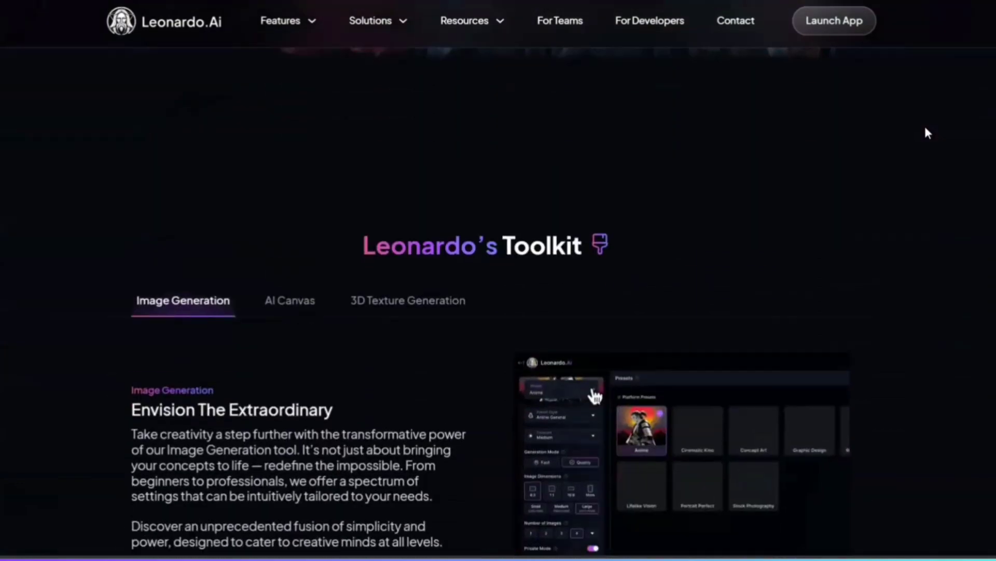
scroll(928, 134, down, 5)
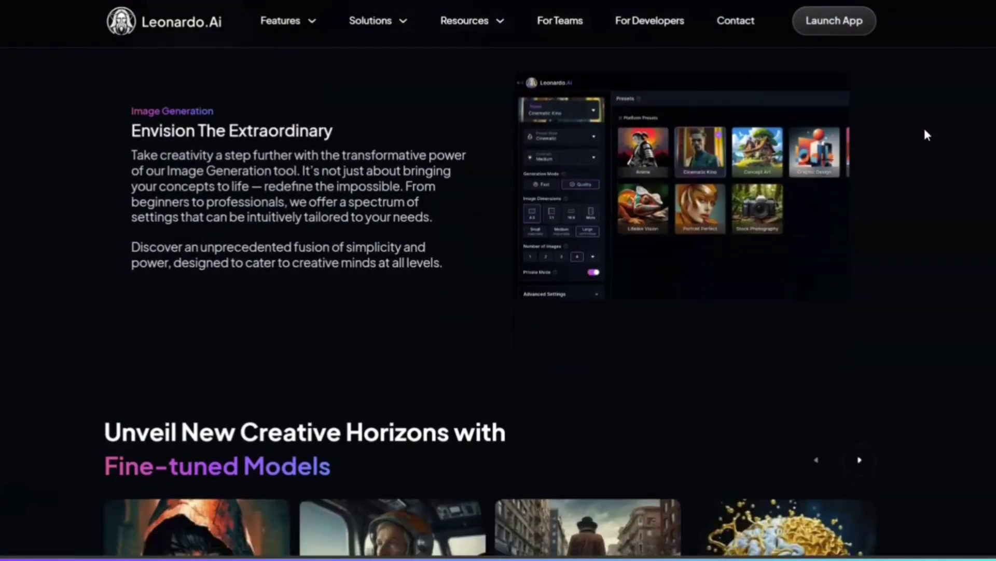
scroll(927, 135, down, 8)
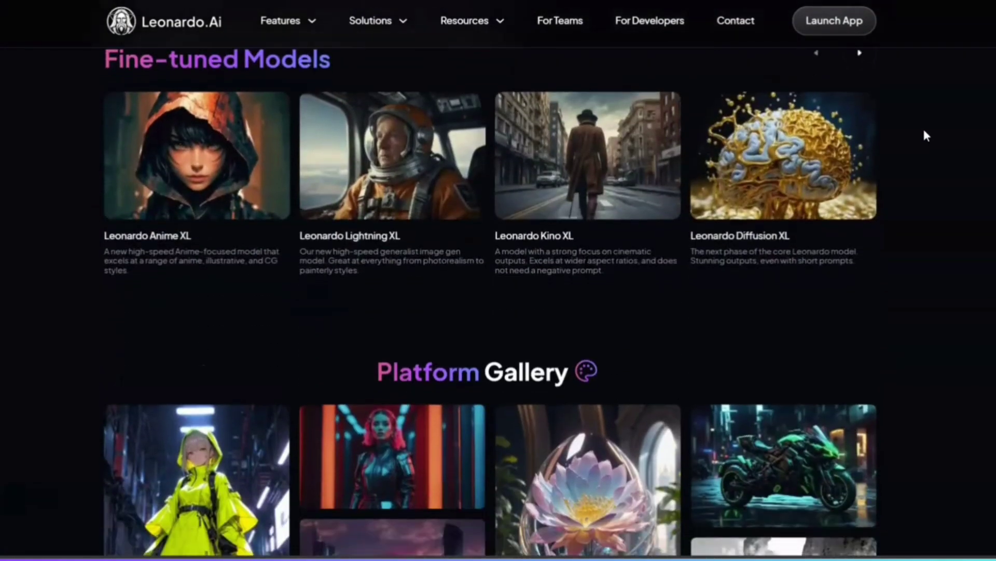
scroll(927, 136, down, 9)
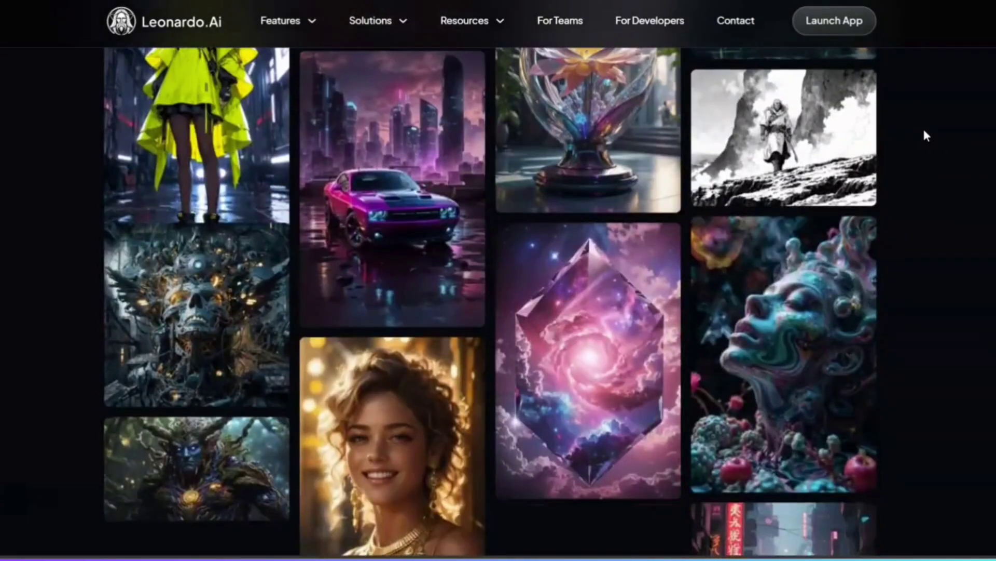
scroll(927, 136, down, 8)
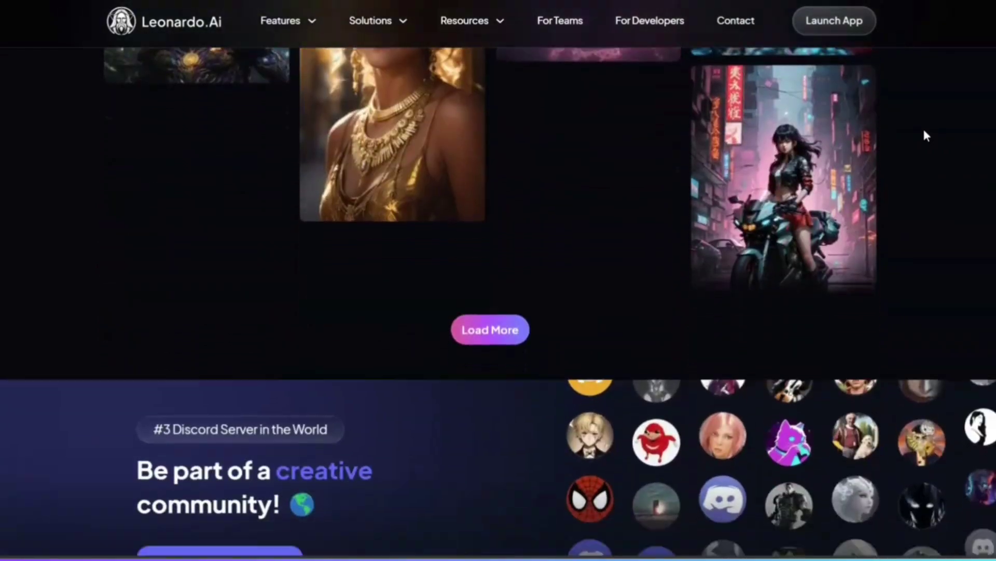
scroll(927, 136, down, 3)
scroll(923, 136, up, 15)
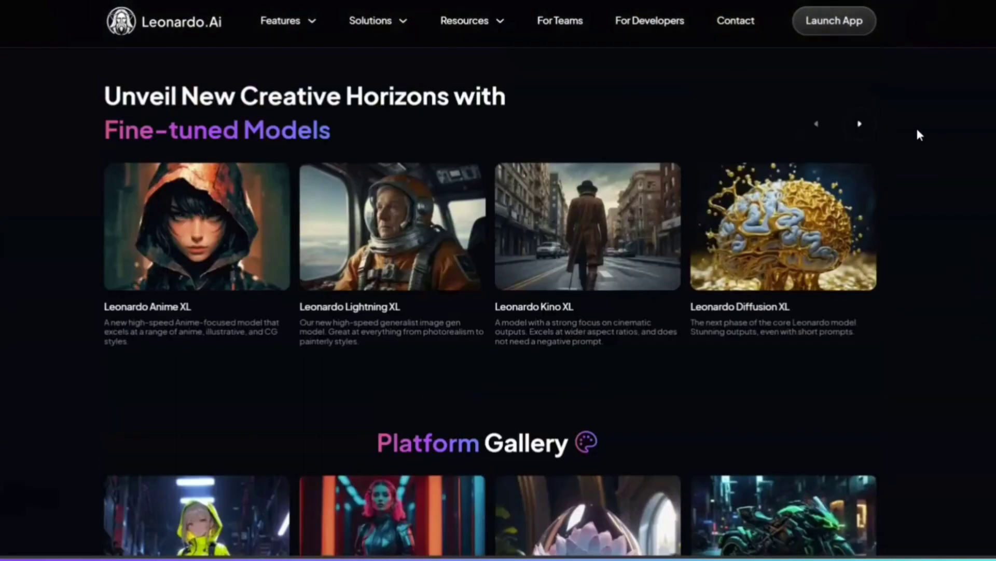
scroll(917, 135, up, 10)
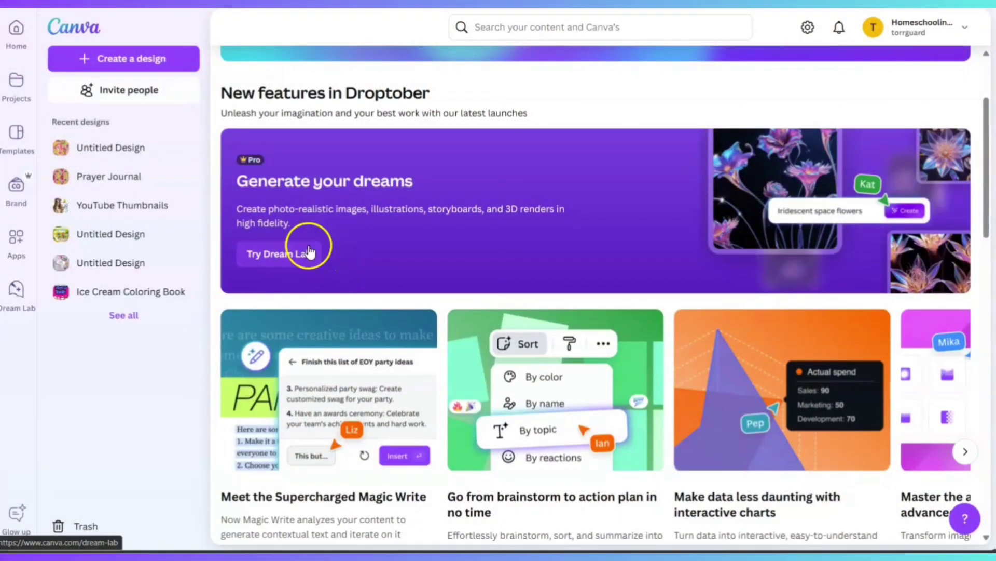
Switch to Canva, open Dream Lab and look over the previously generated floral image sets
click(301, 253)
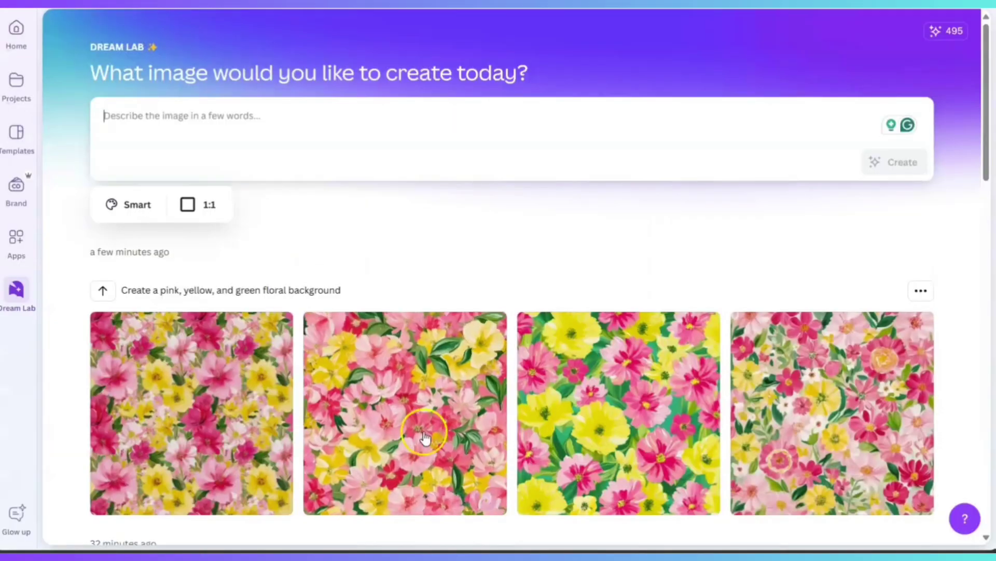
scroll(434, 353, down, 1)
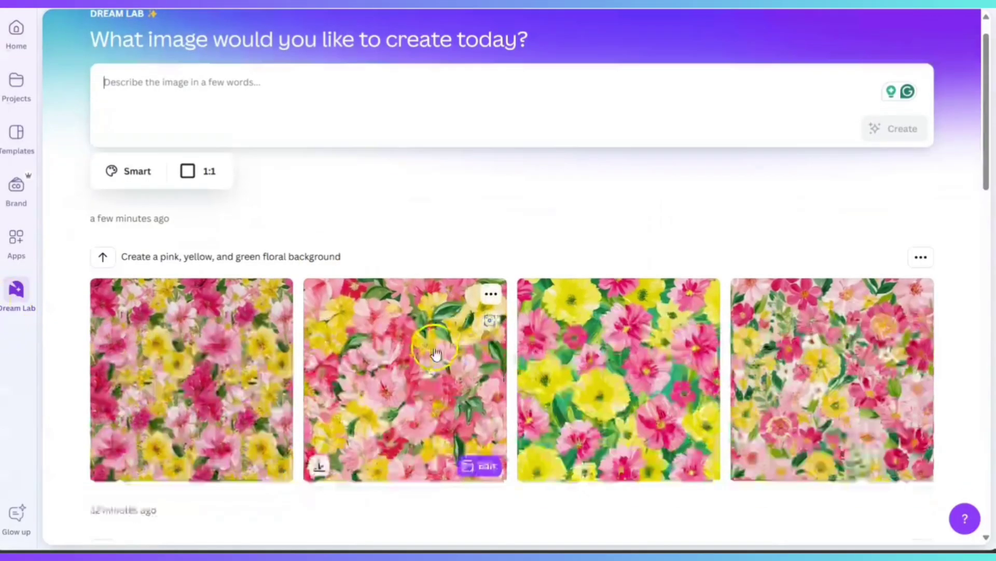
scroll(435, 353, down, 5)
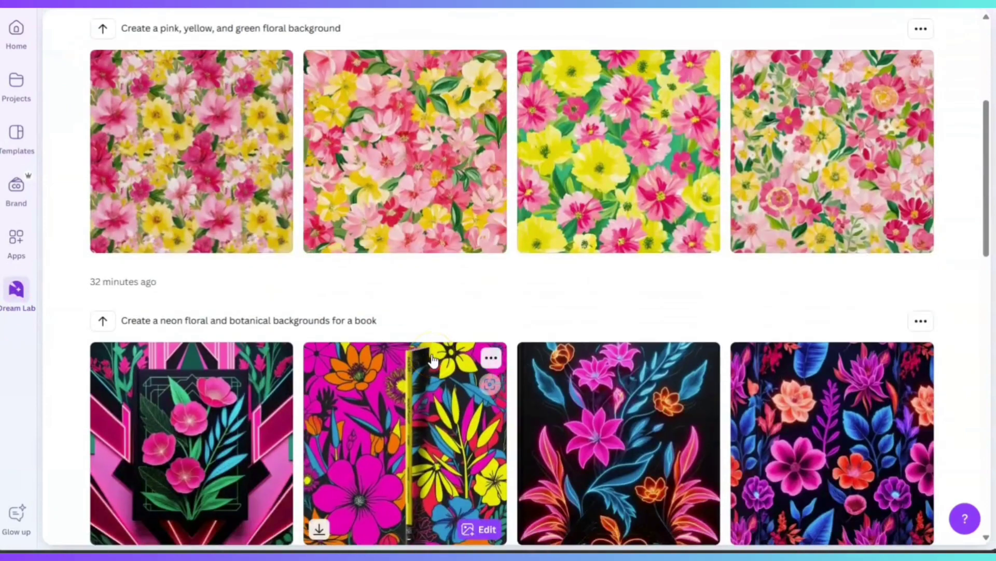
scroll(434, 358, up, 6)
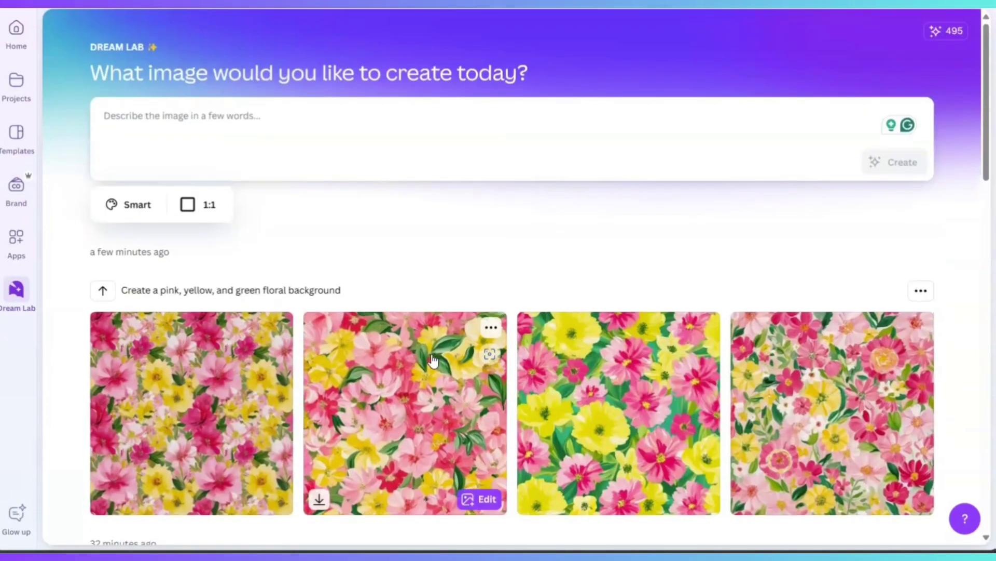
Generate images of a girl lost in the woods wearing a blue shirt and pink shorts, with a gloomy woods background
click(289, 114)
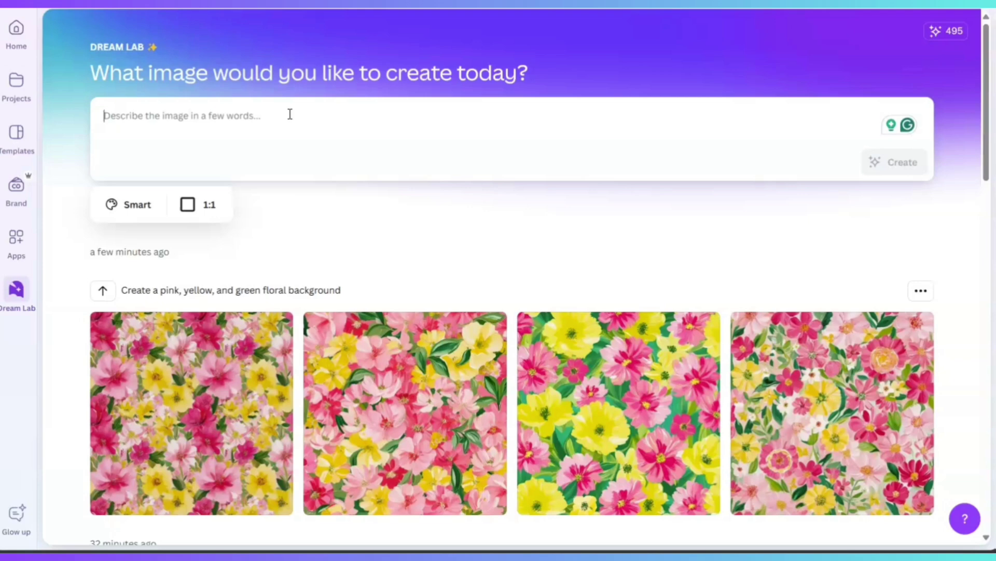
text(c)
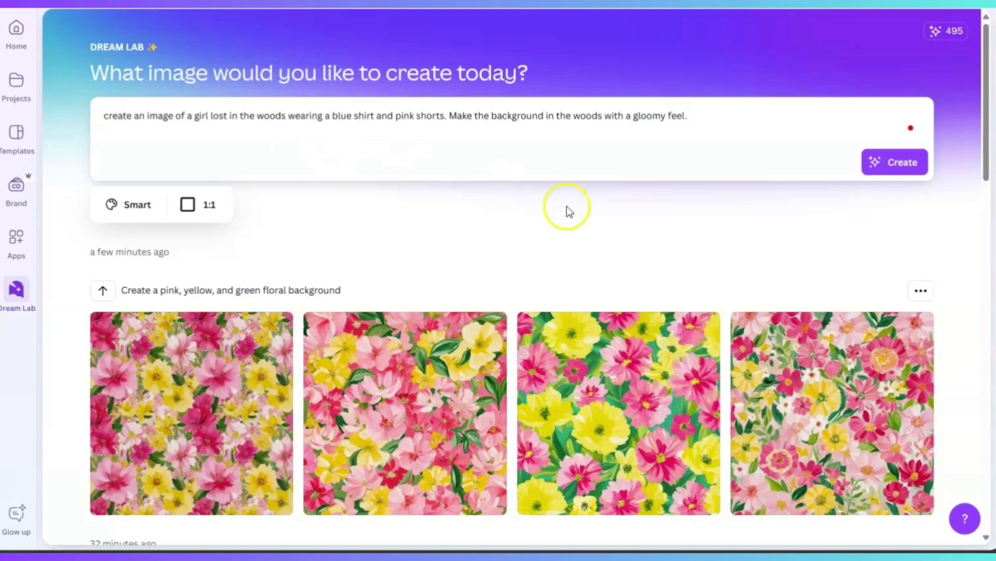
click(908, 166)
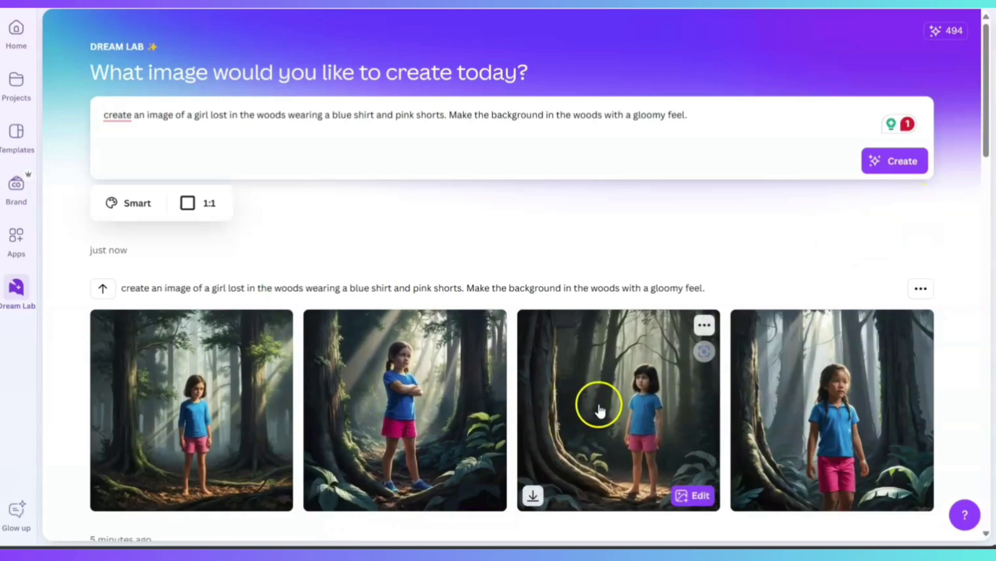
Open the third generated image of the girl in the design editor and inspect it enlarged to 75%
scroll(597, 407, down, 3)
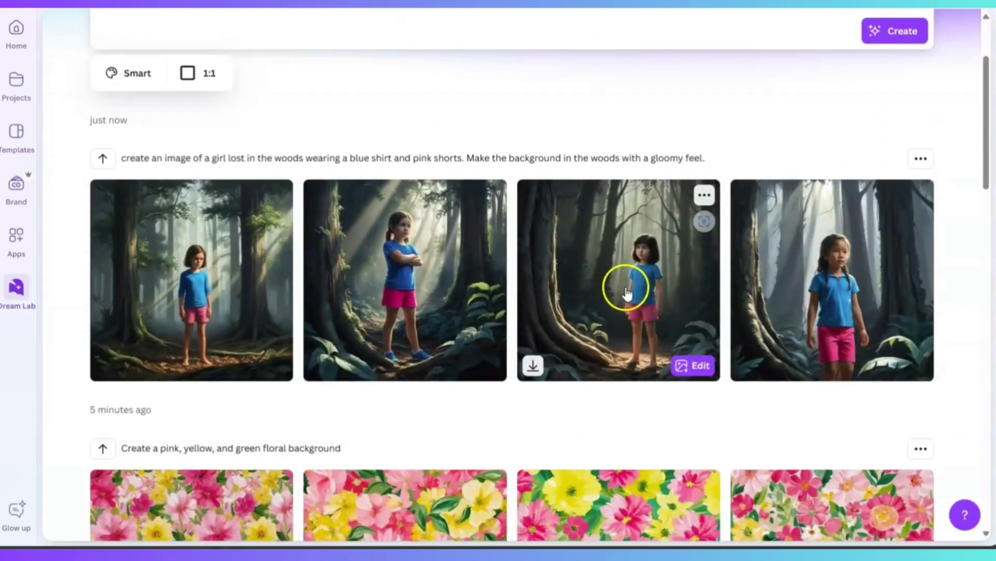
click(693, 366)
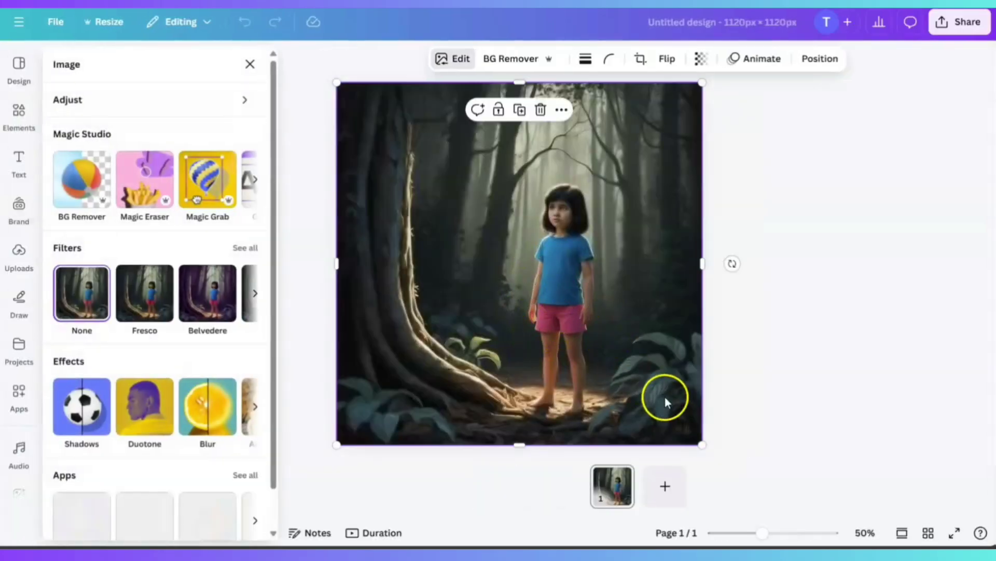
drag(766, 533, 776, 534)
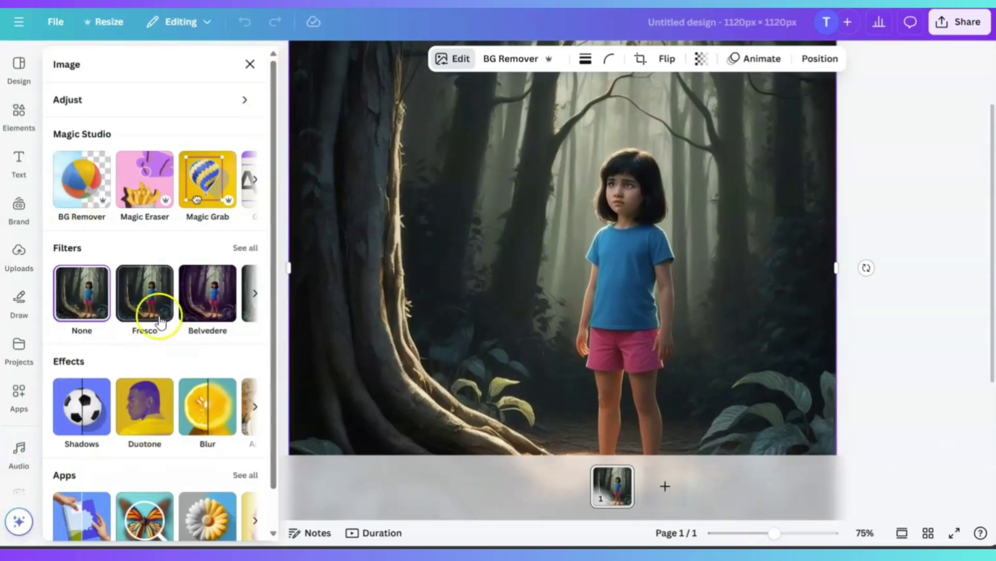
mouse_move(774, 534)
mouse_down()
mouse_move(787, 533)
mouse_move(747, 534)
mouse_move(769, 534)
mouse_up()
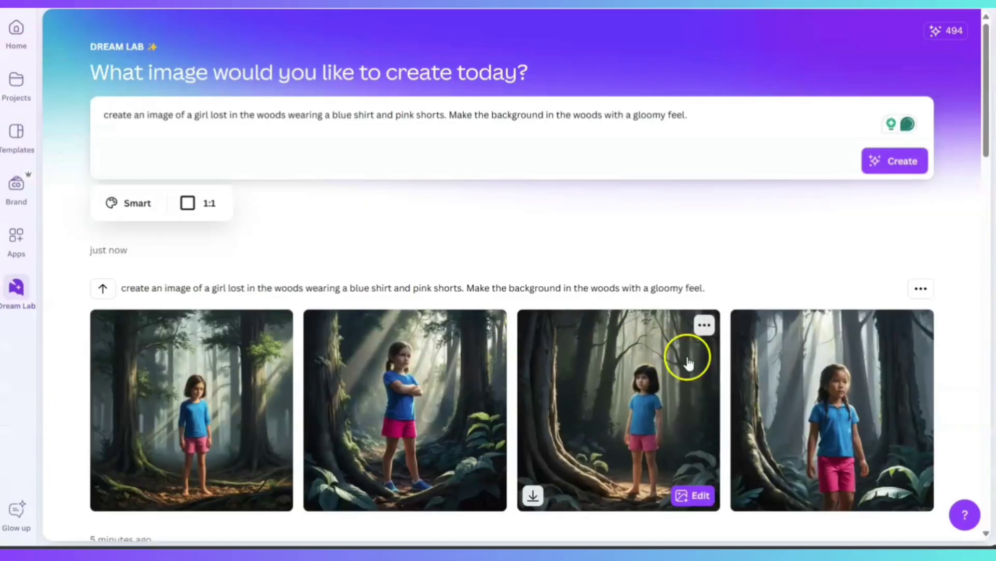
Browse the available image styles, choose Cinematic Concept and generate a new set from the same prompt
click(118, 203)
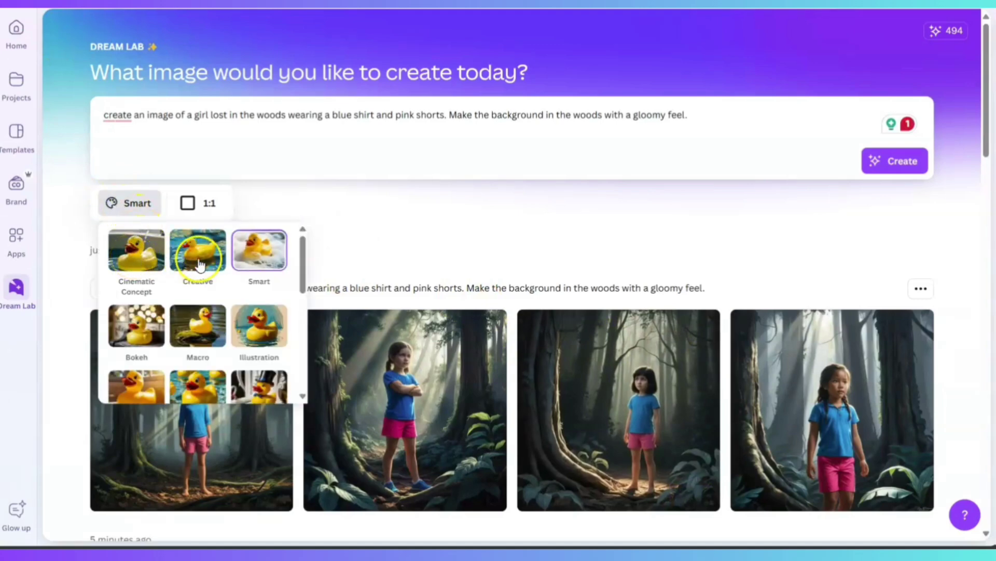
scroll(260, 340, down, 1)
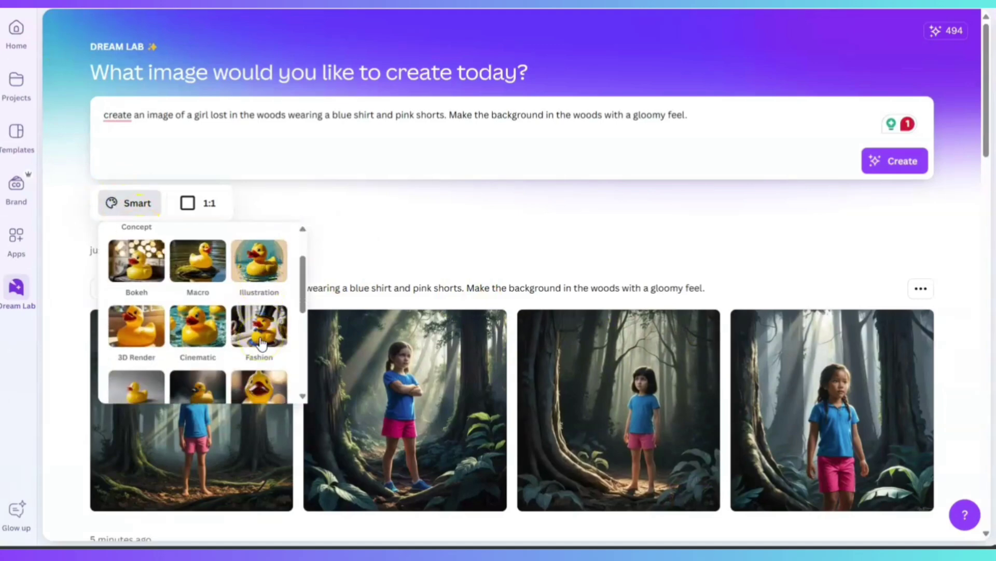
scroll(261, 343, up, 1)
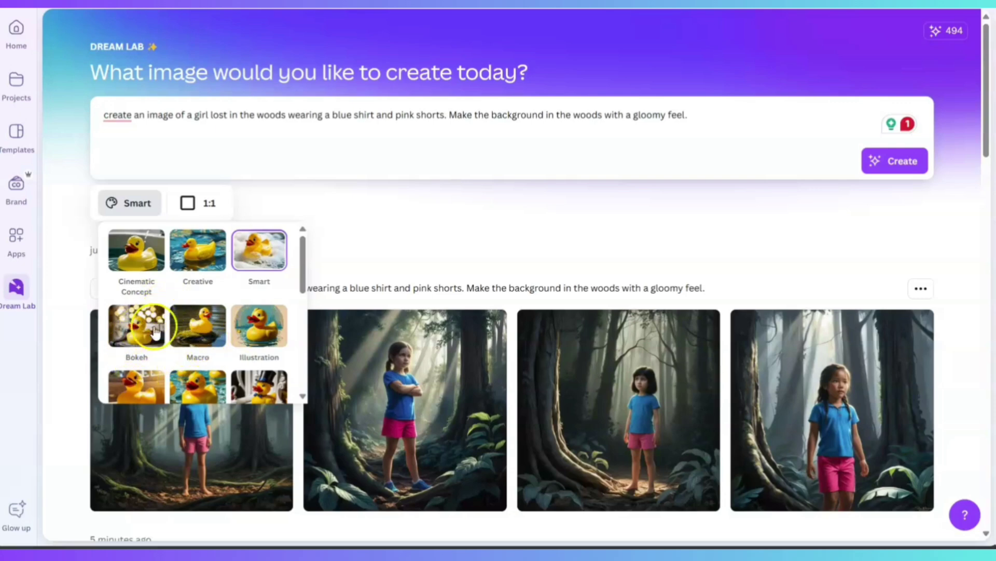
scroll(148, 337, down, 1)
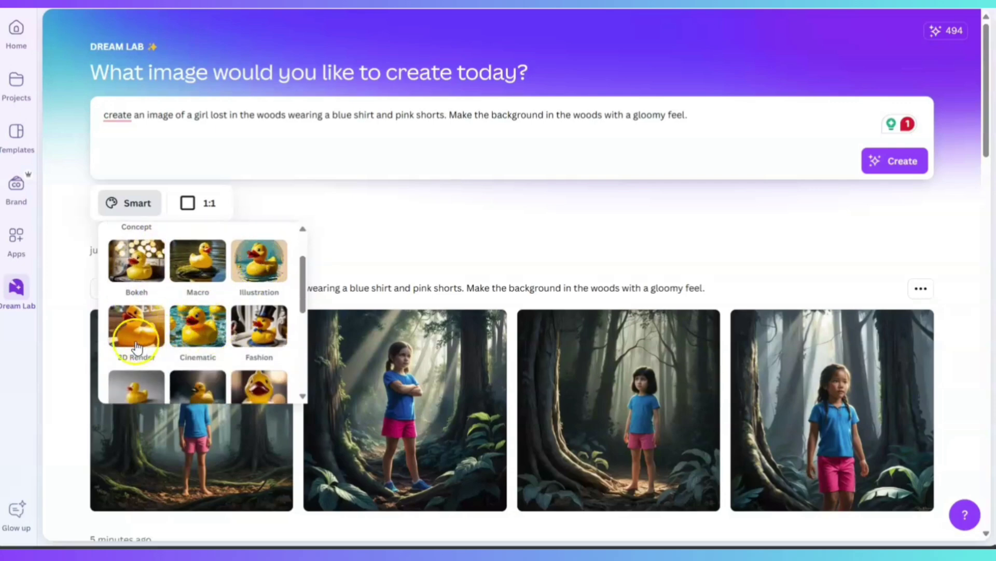
scroll(125, 351, down, 1)
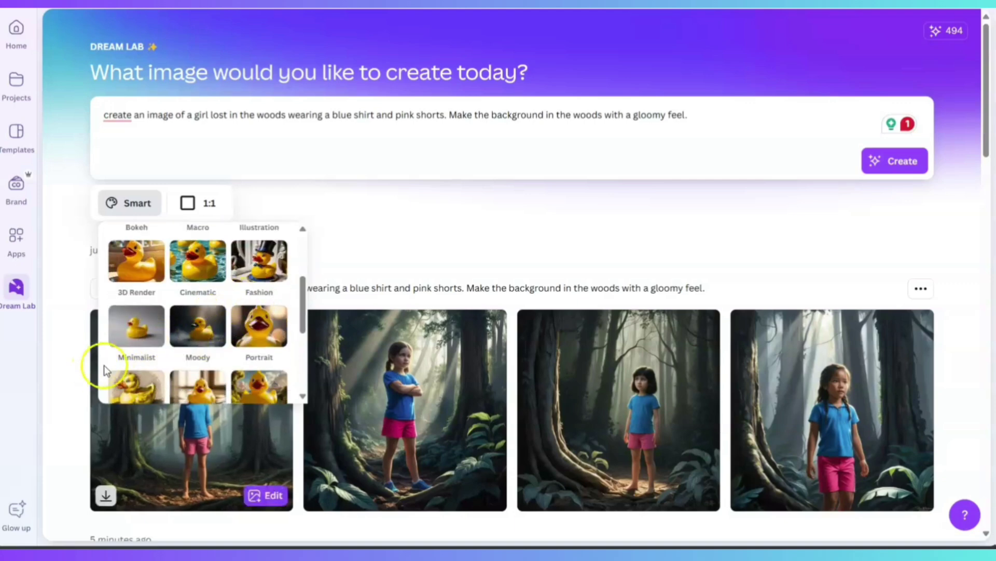
scroll(254, 343, down, 1)
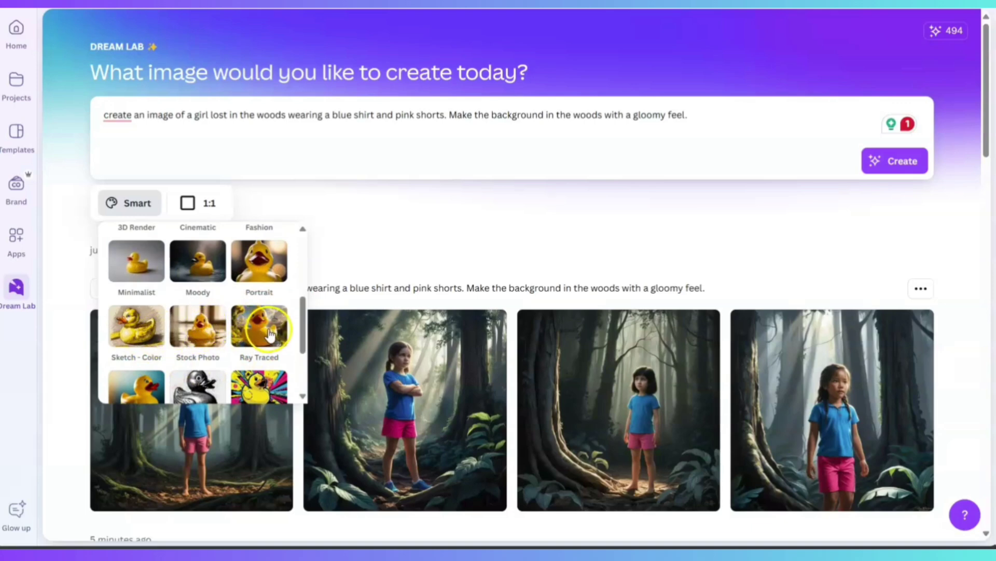
scroll(260, 353, down, 2)
scroll(260, 353, up, 4)
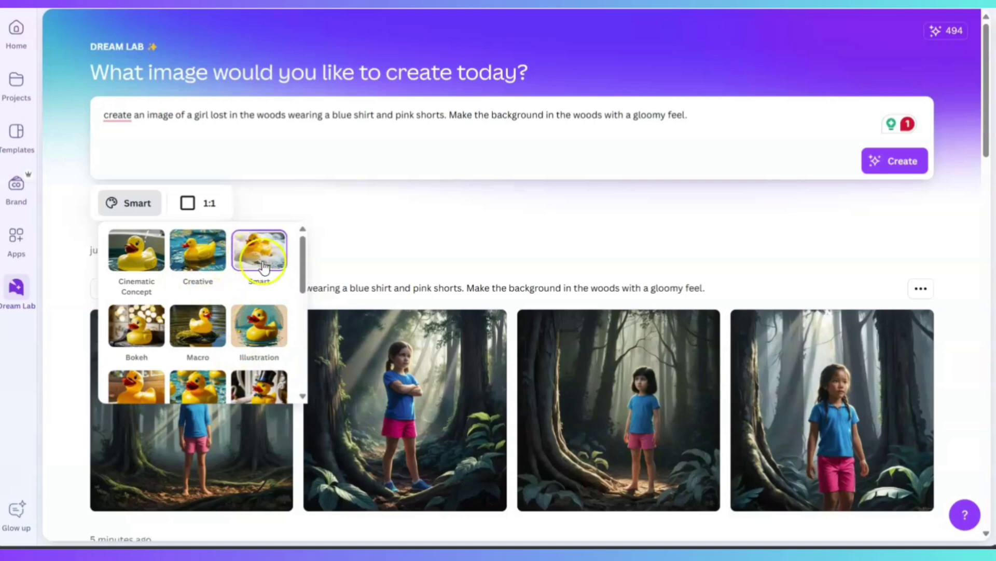
click(137, 256)
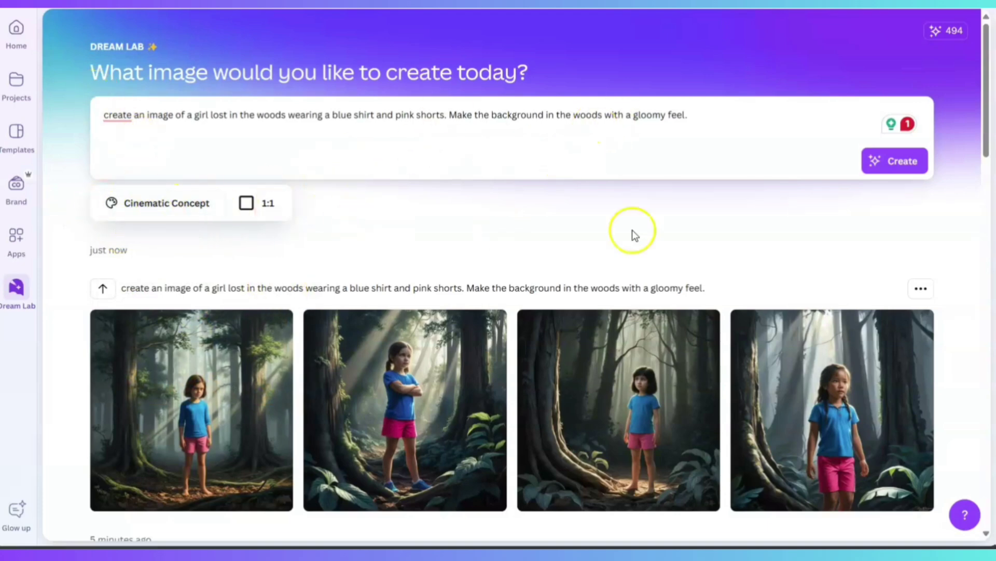
click(890, 159)
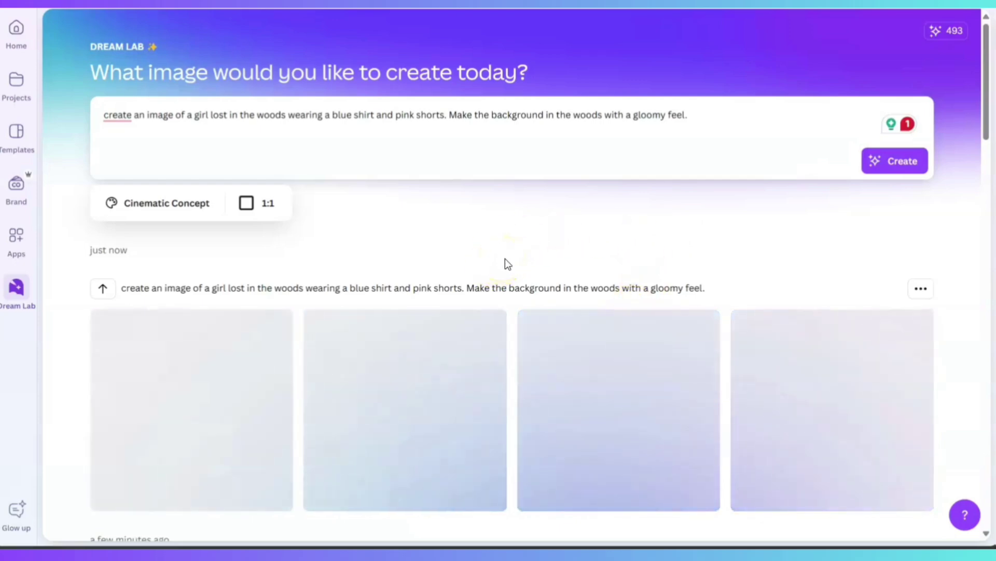
click(456, 214)
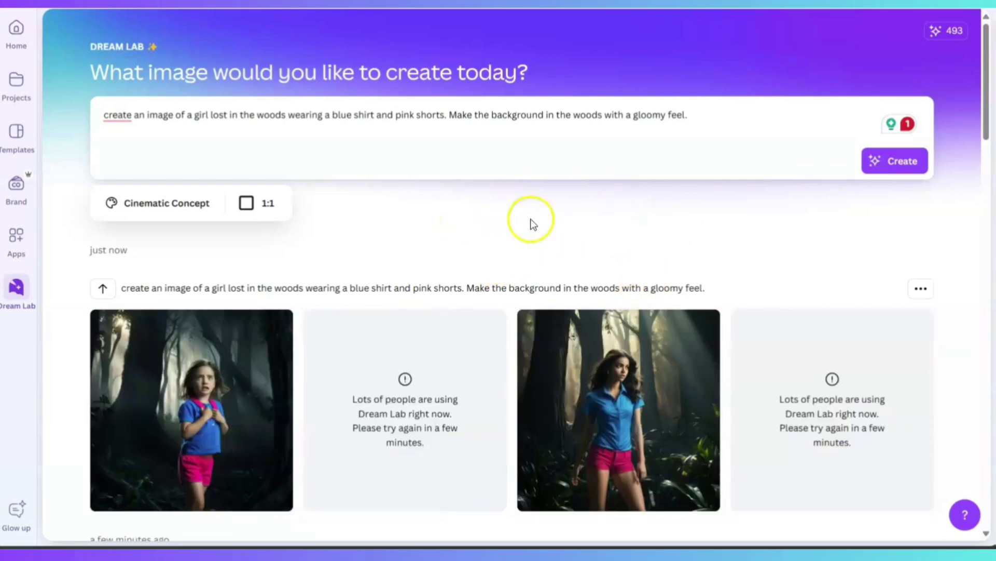
Preview the two newly generated Cinematic Concept images at full size, one after the other
scroll(428, 240, down, 1)
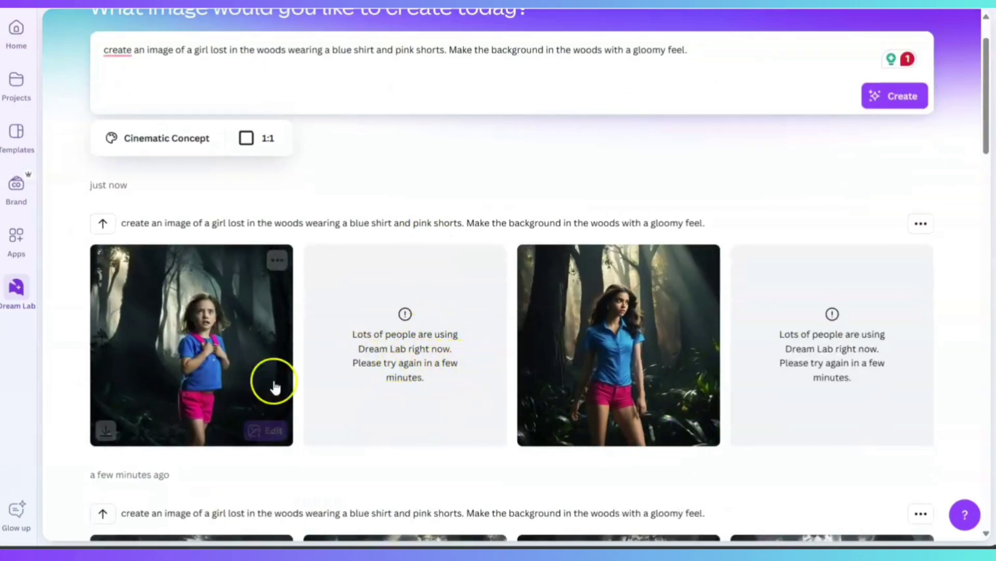
click(282, 354)
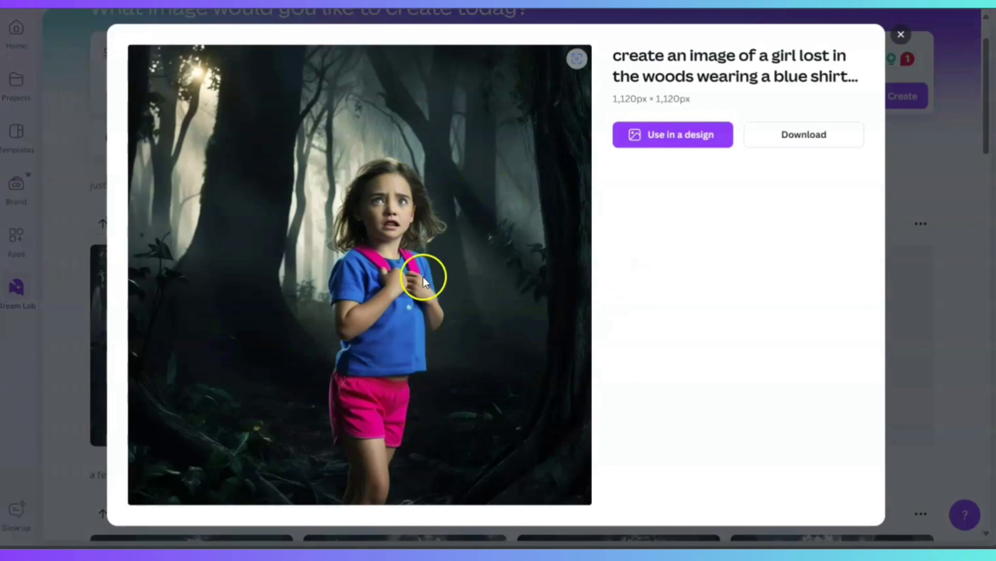
click(901, 36)
click(679, 330)
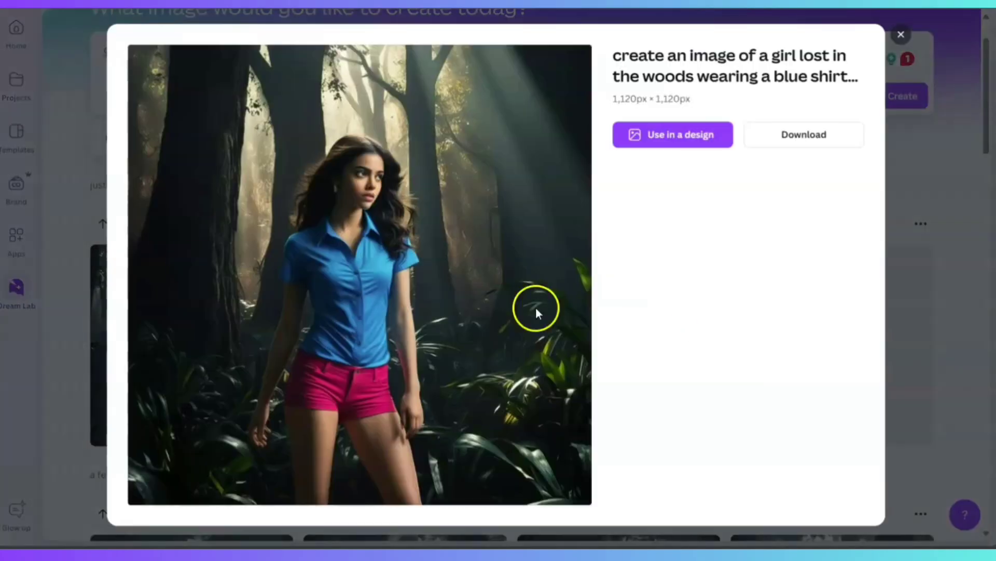
click(913, 35)
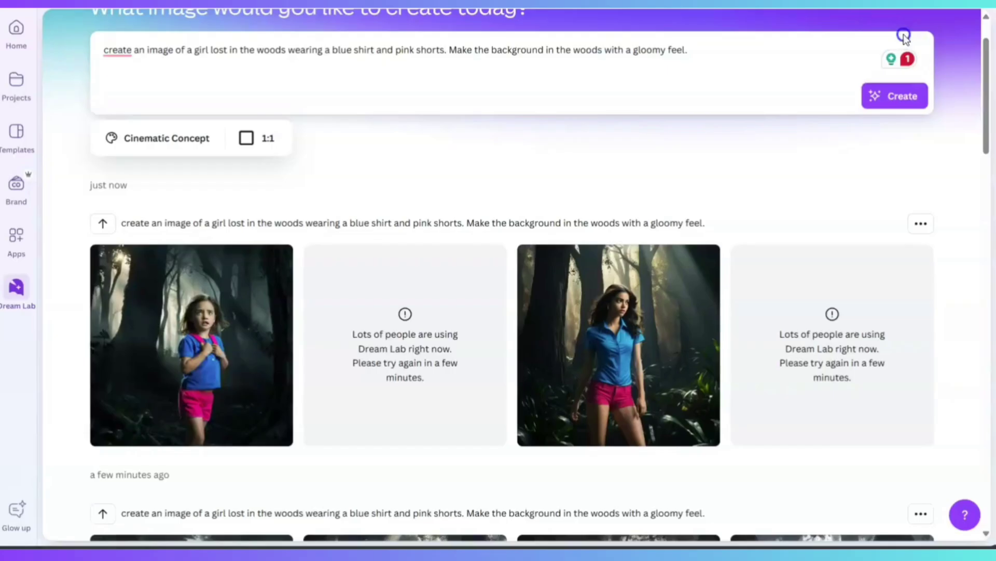
Set the aspect ratio to 16:9, keep the Cinematic Concept style and generate a new set of images from the same prompt
click(269, 147)
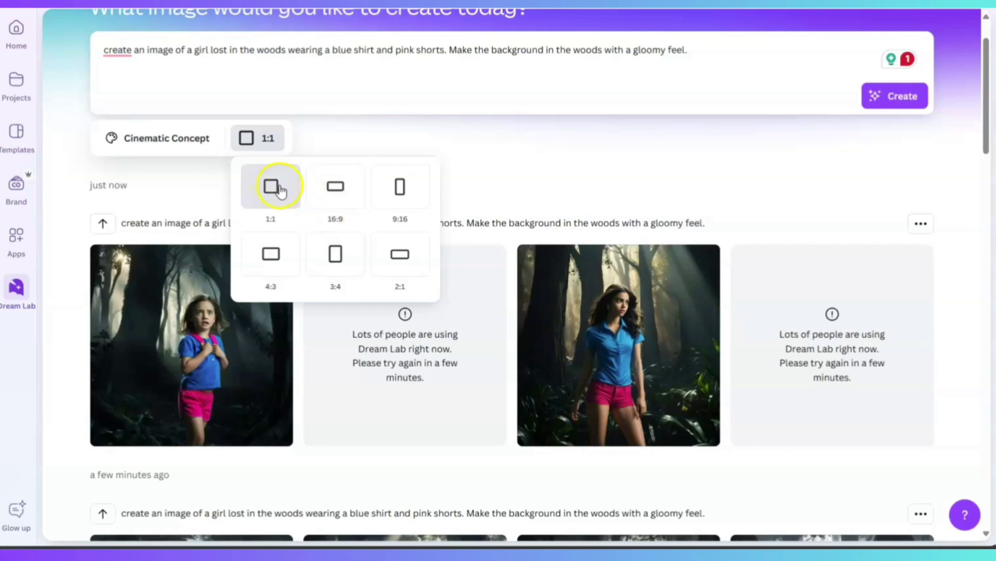
click(336, 194)
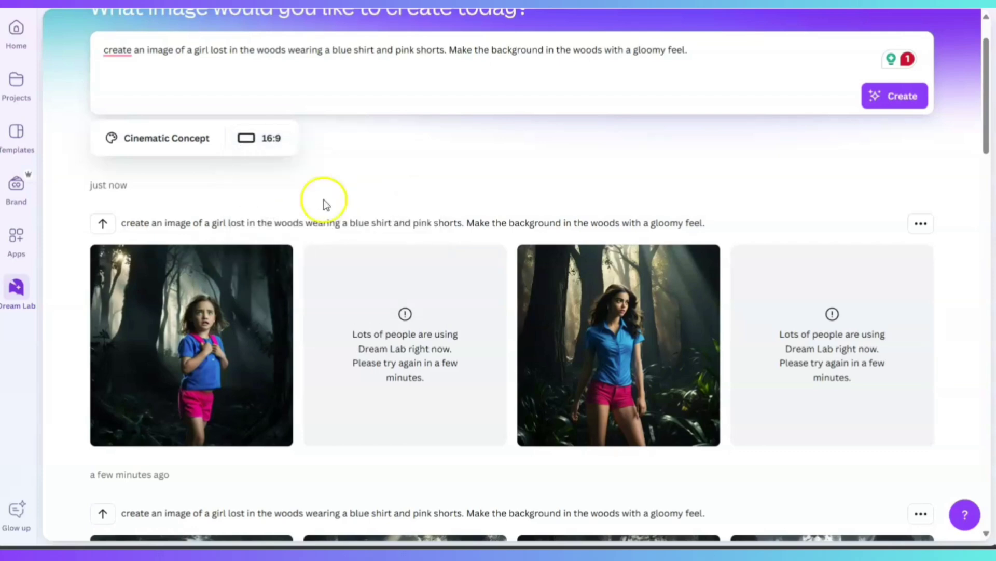
scroll(690, 210, up, 2)
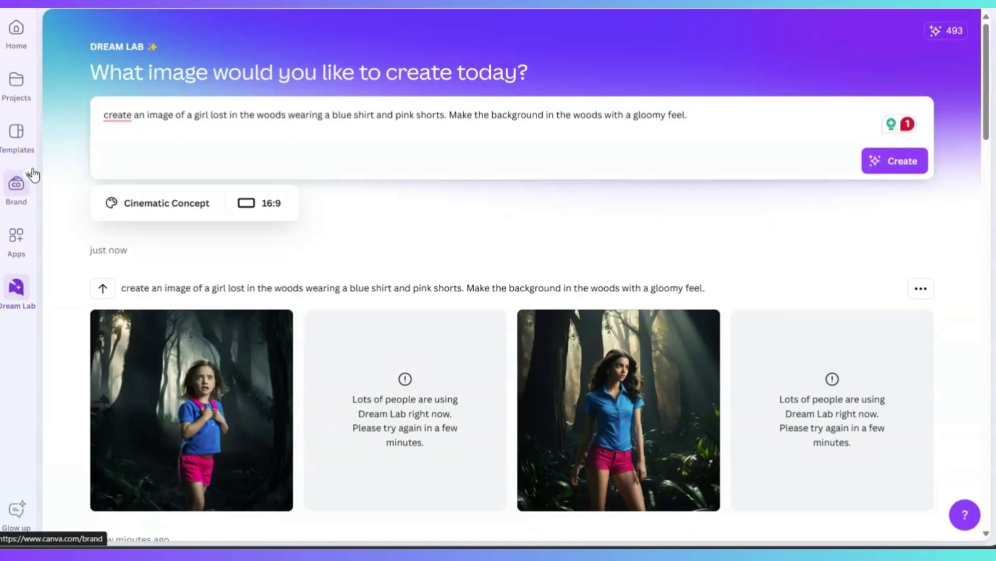
click(155, 204)
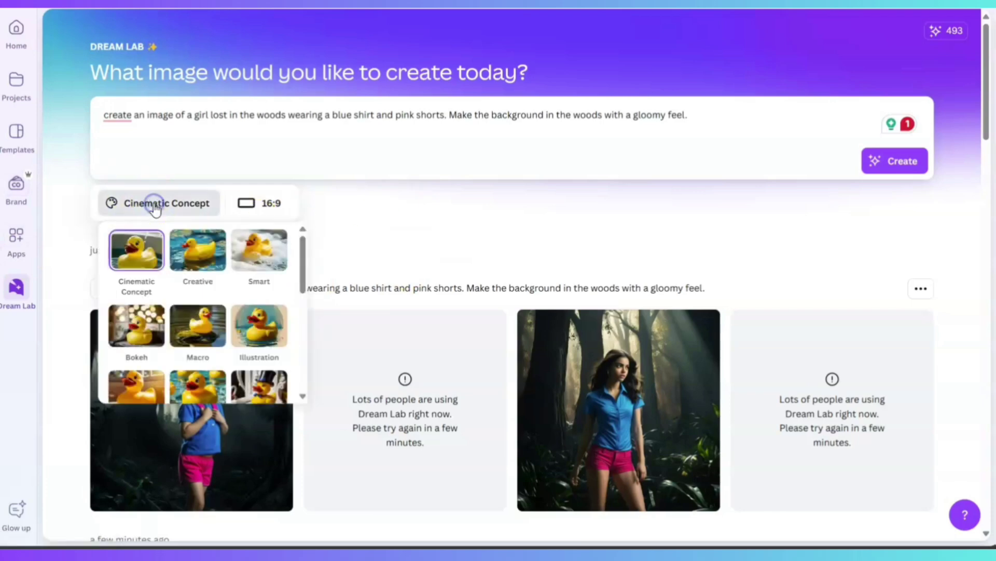
click(255, 203)
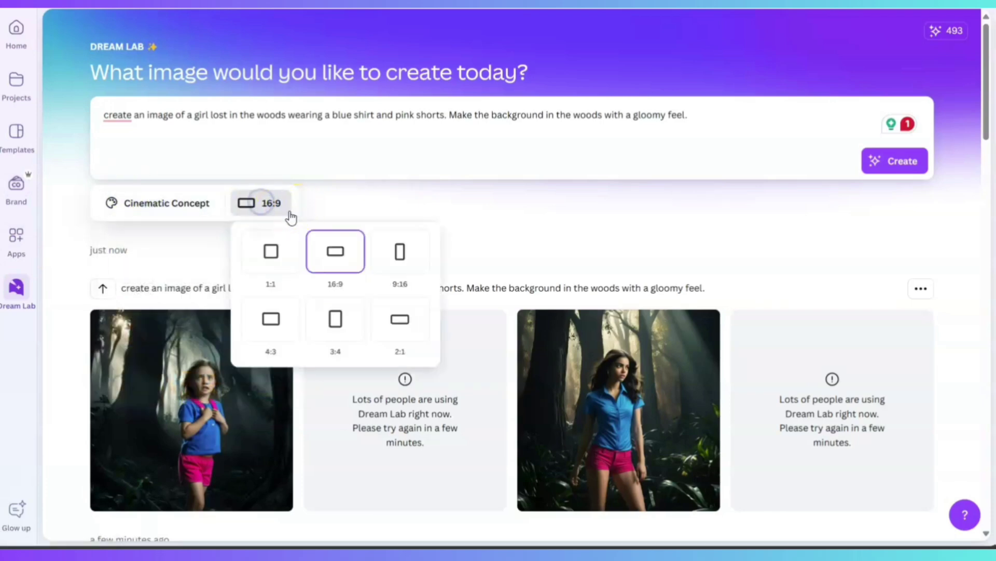
click(458, 51)
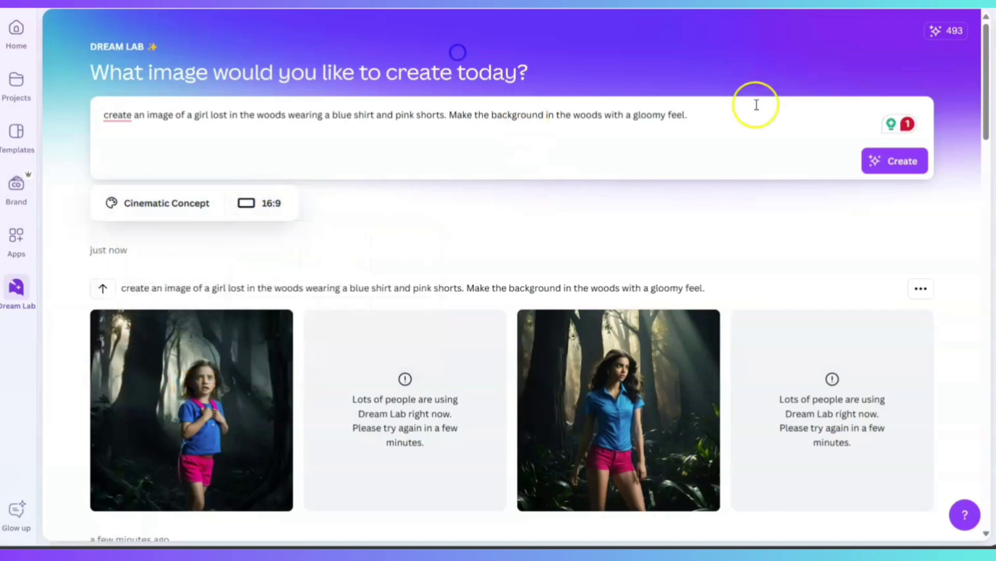
click(892, 164)
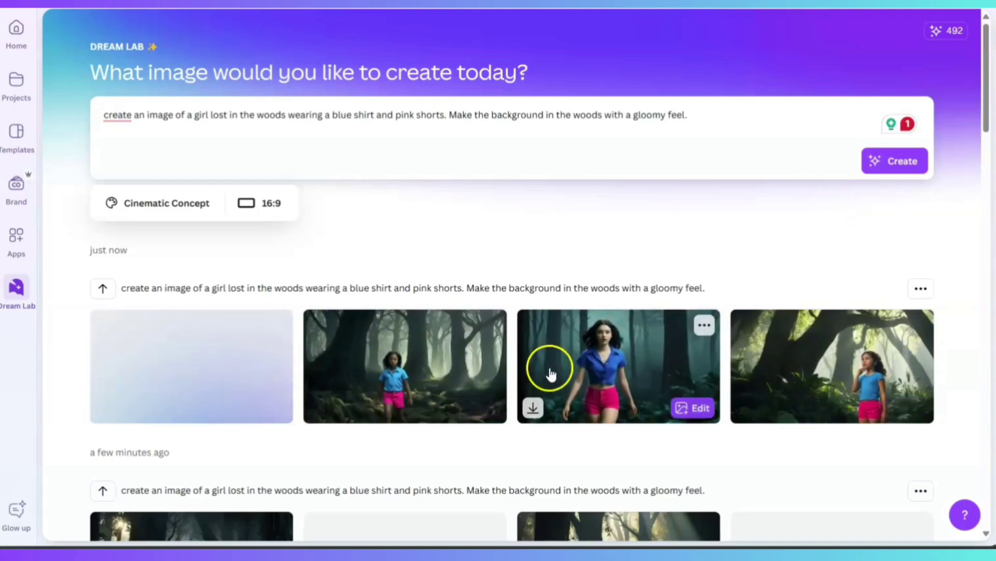
Preview the second image of the new 16:9 set at full size and return to the prompt
click(409, 370)
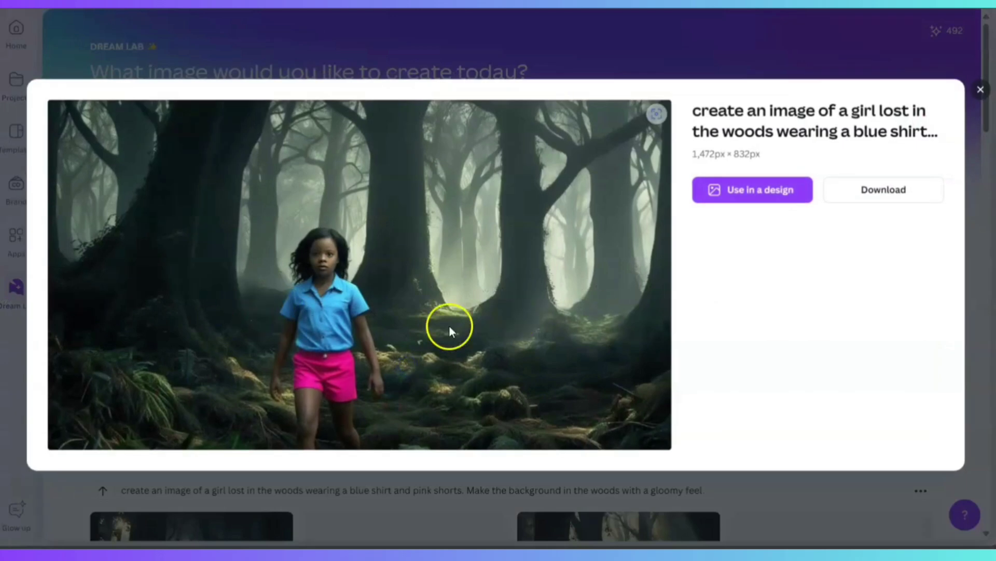
click(981, 90)
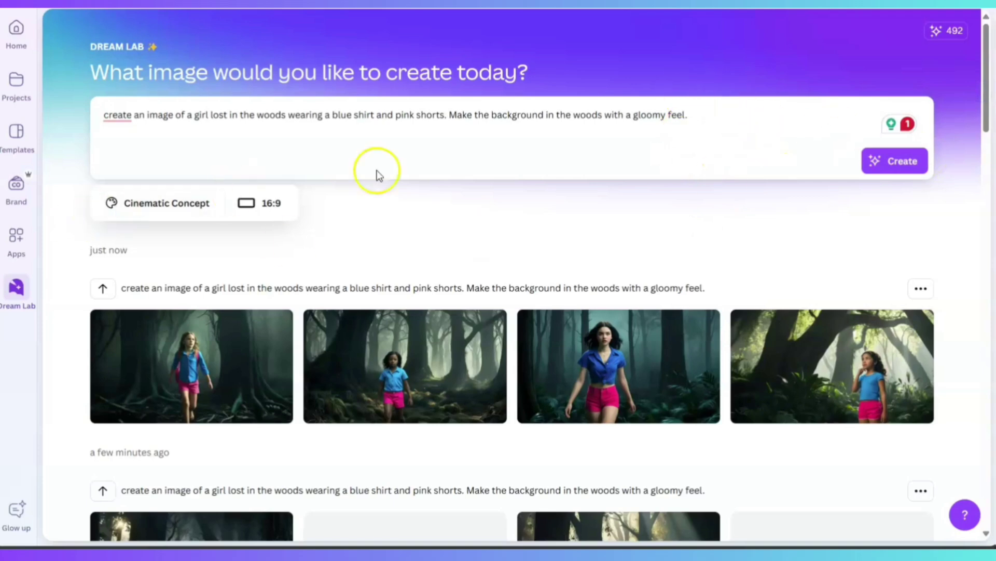
click(703, 130)
click(708, 131)
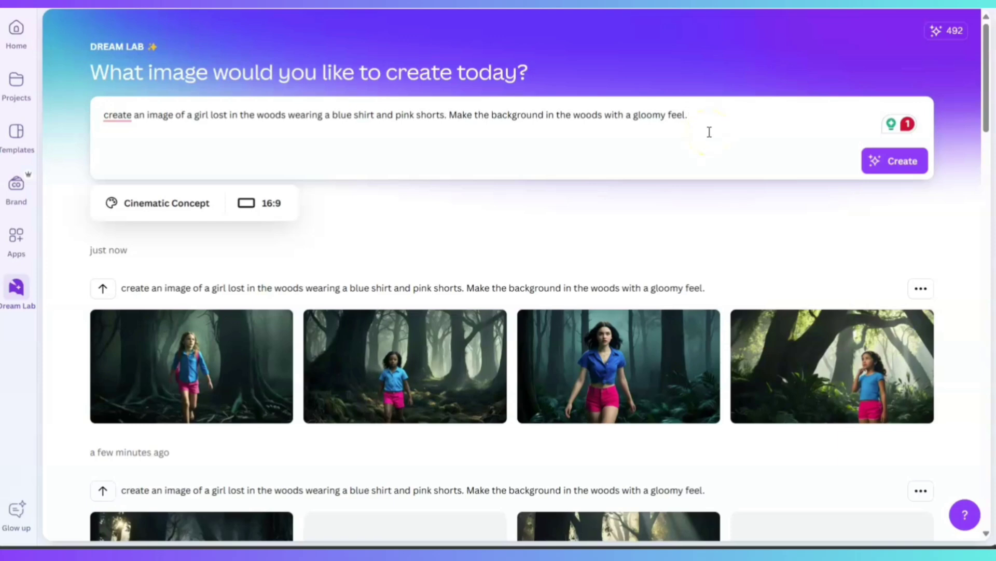
click(696, 149)
Read the Help Center article "Generate images with Dream Lab", covering usage allowances, instructions, styles, limitations and team access
click(630, 34)
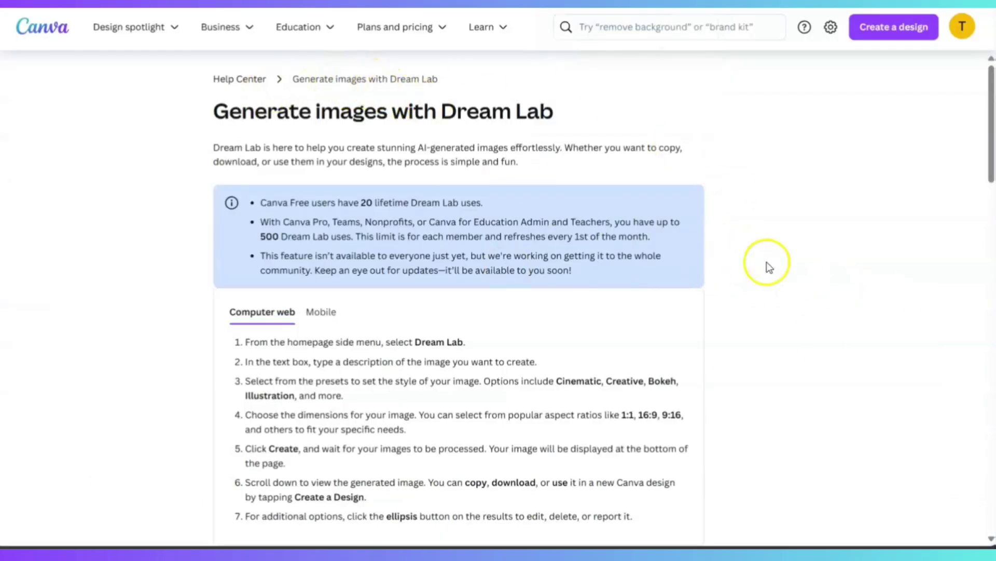
scroll(815, 303, down, 1)
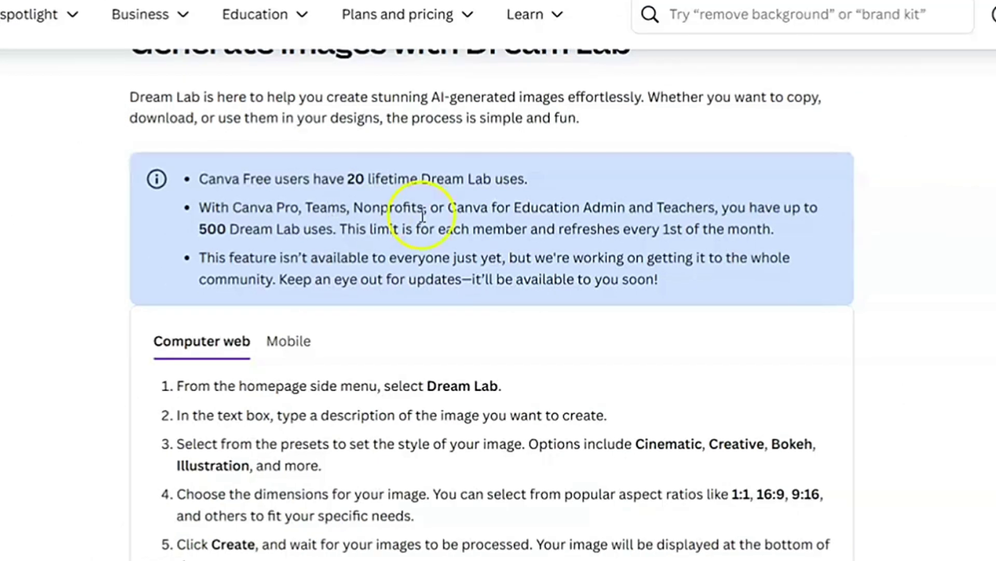
scroll(994, 441, down, 2)
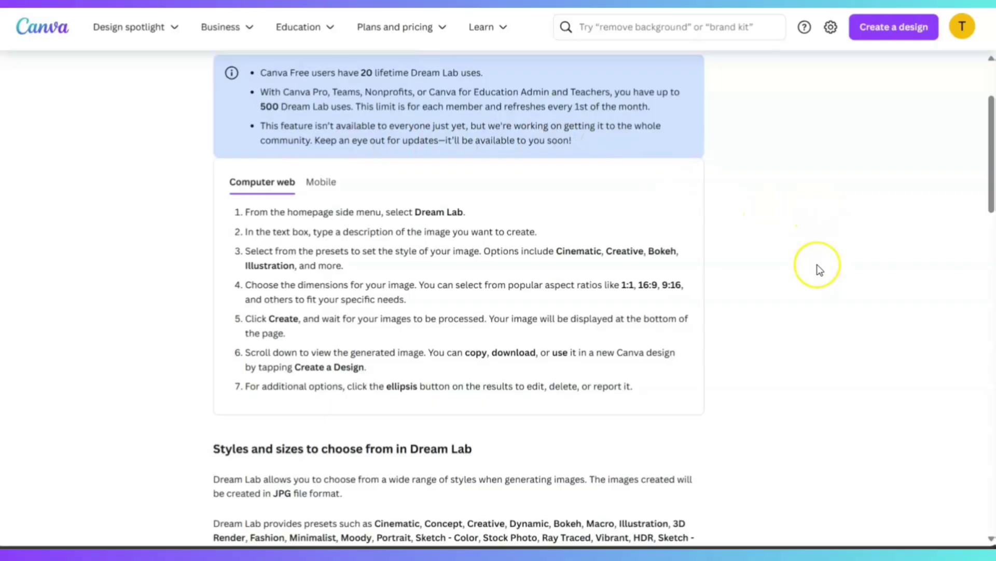
scroll(819, 269, down, 2)
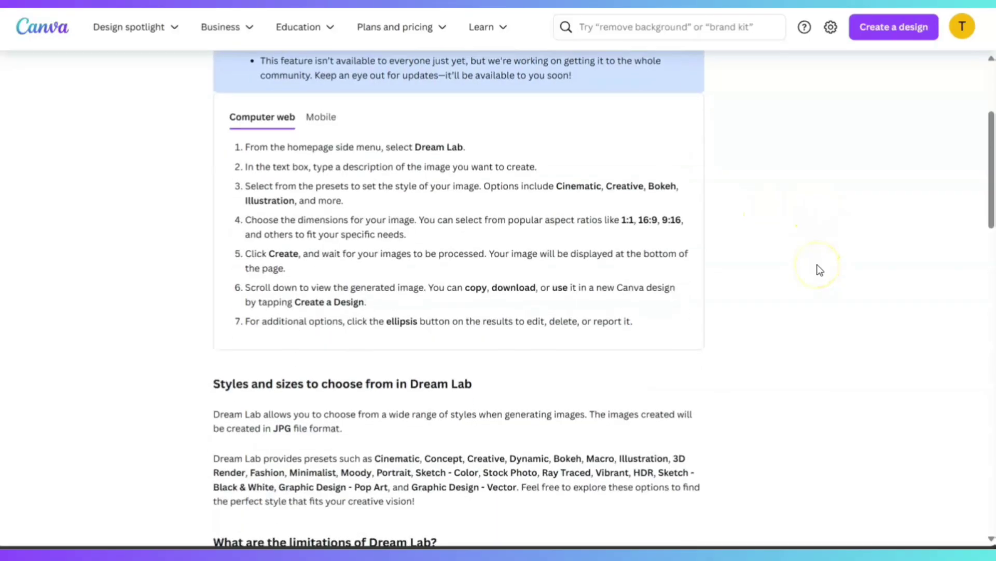
scroll(819, 269, down, 5)
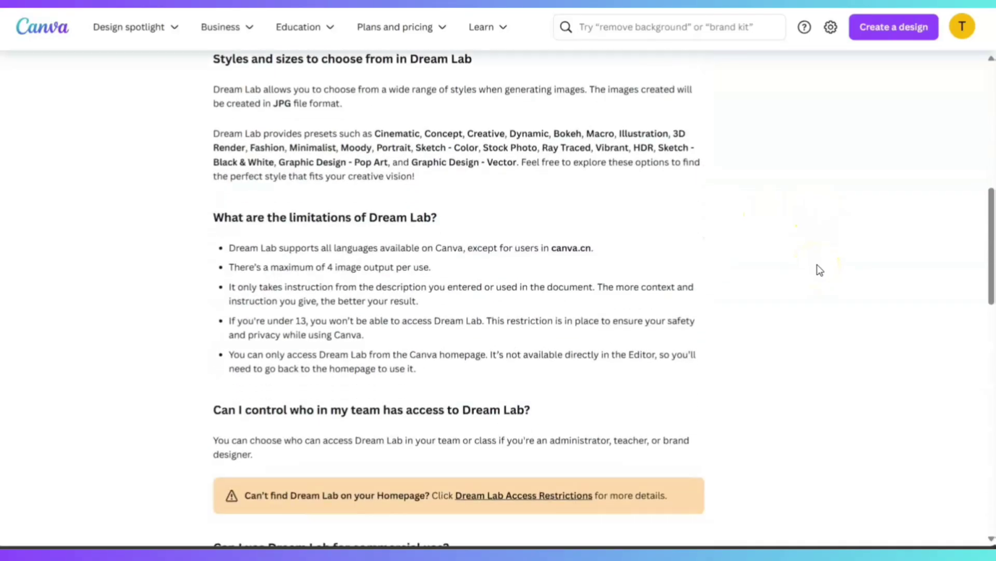
scroll(319, 104, down, 2)
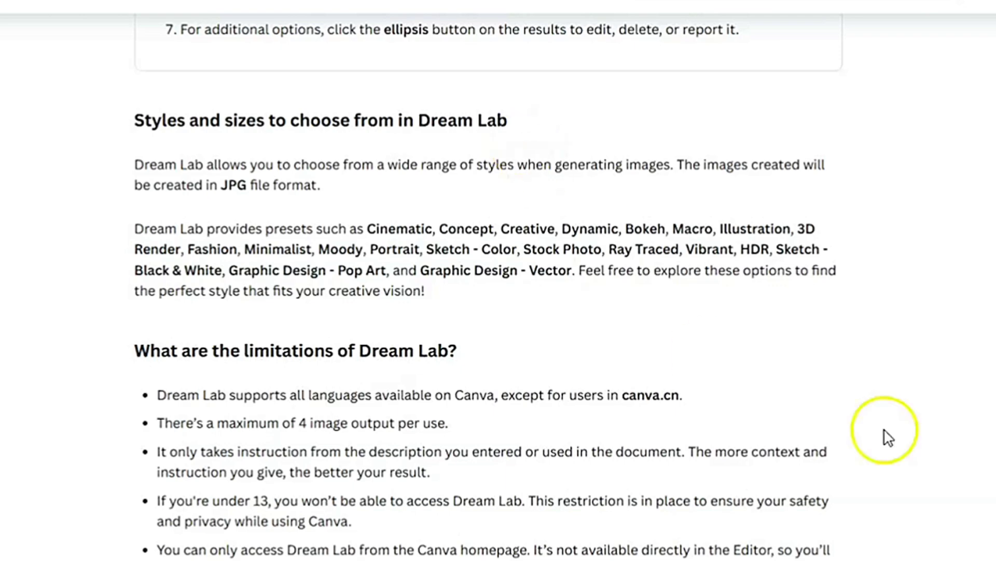
scroll(878, 501, down, 2)
scroll(879, 501, down, 4)
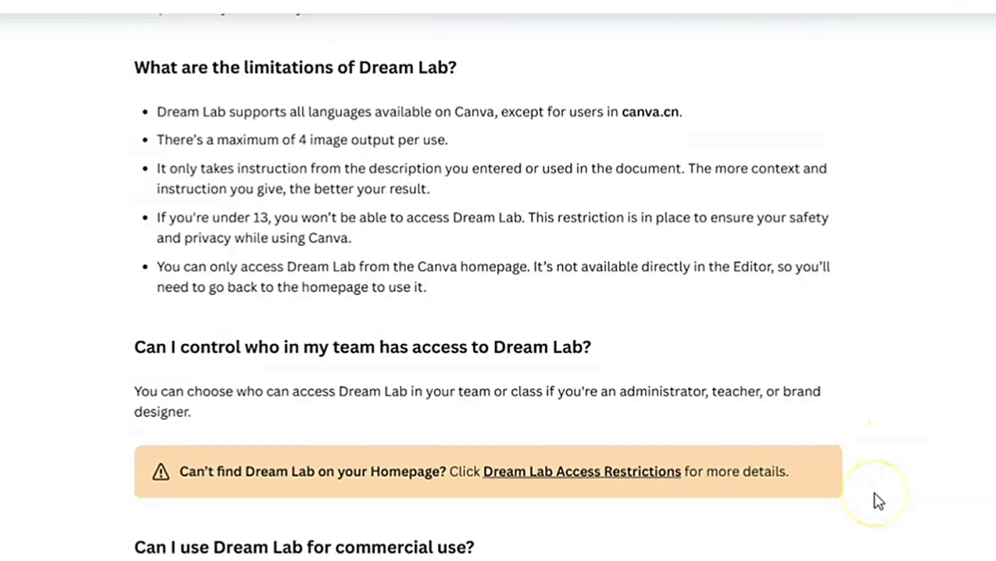
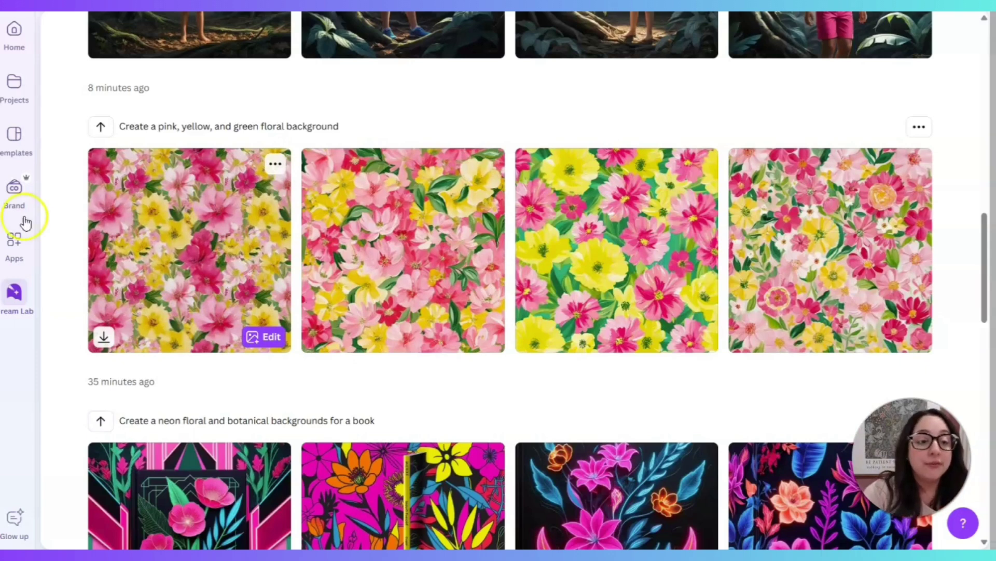
Download the first generated image of the pink, yellow and green floral background set
click(105, 337)
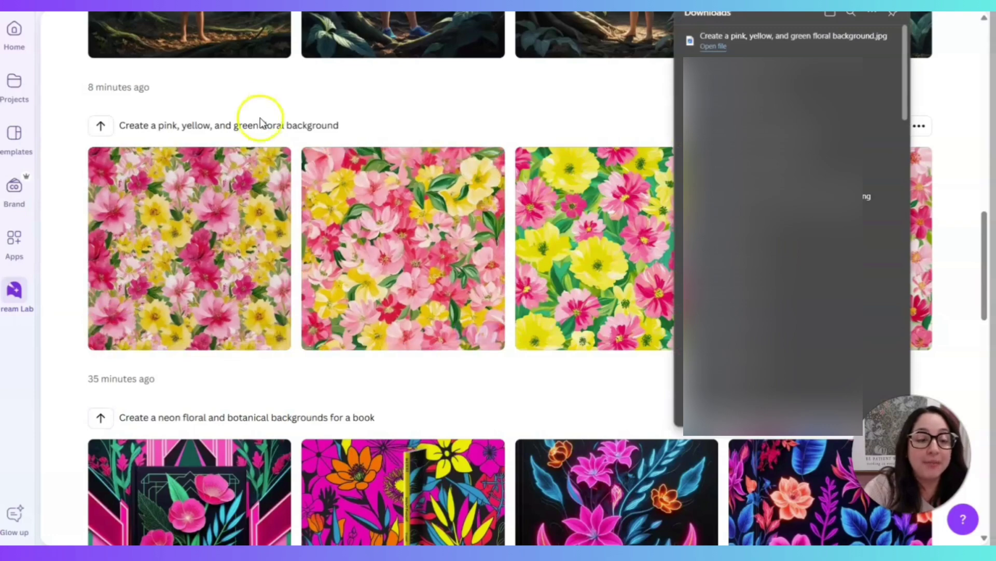
click(310, 99)
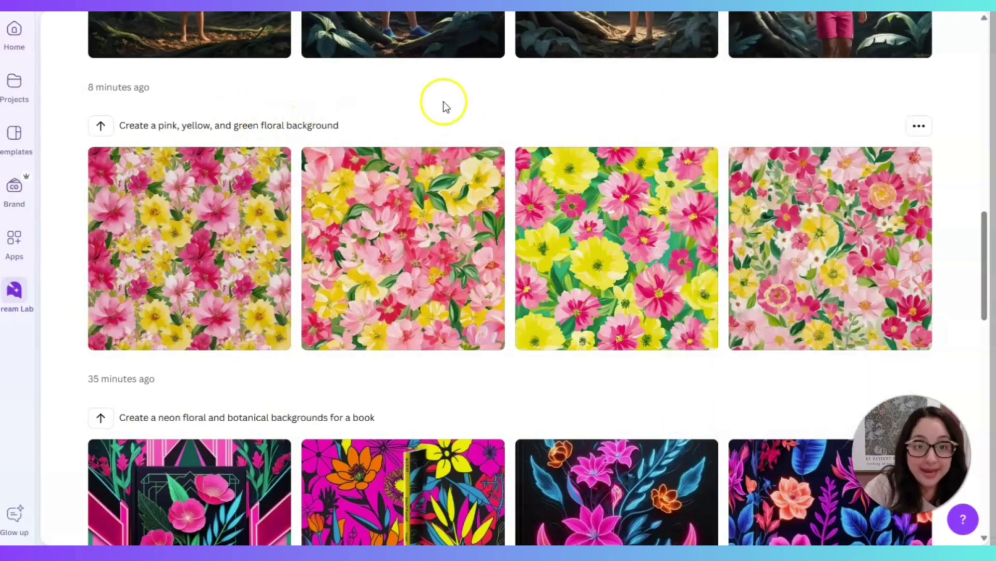
scroll(438, 119, up, 1)
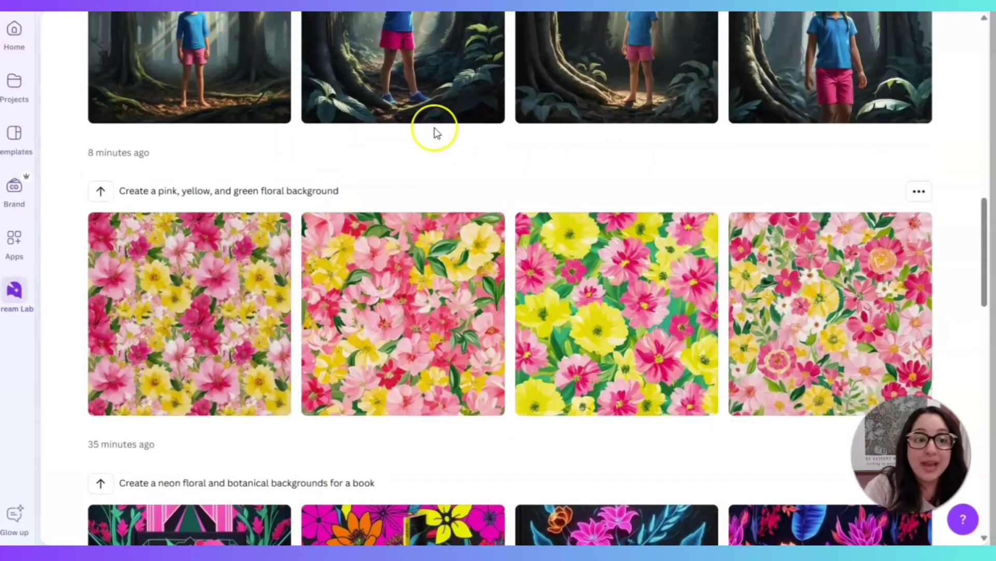
Create a new blank design from the recent custom size 8.5 × 11 in
click(14, 37)
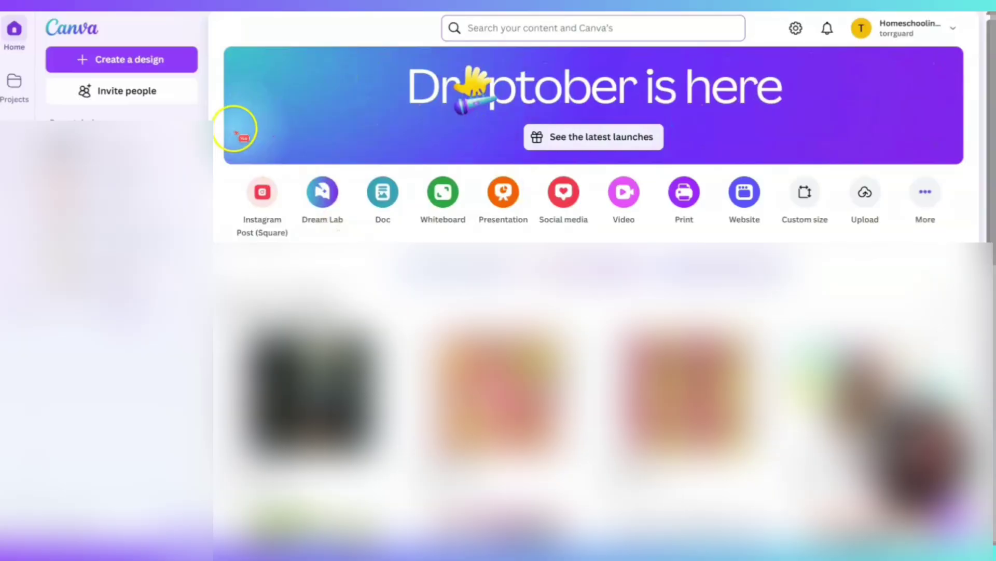
click(139, 61)
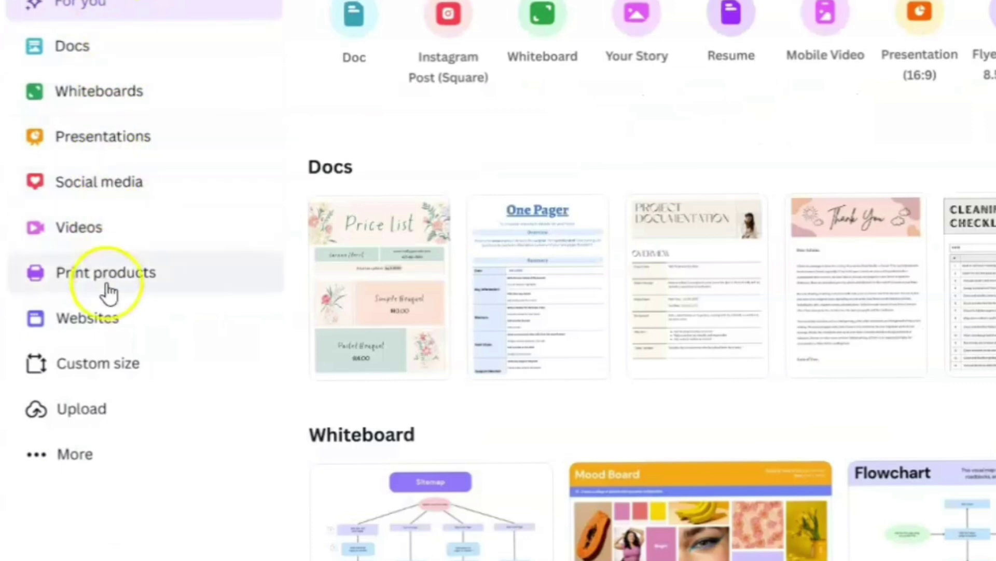
click(99, 374)
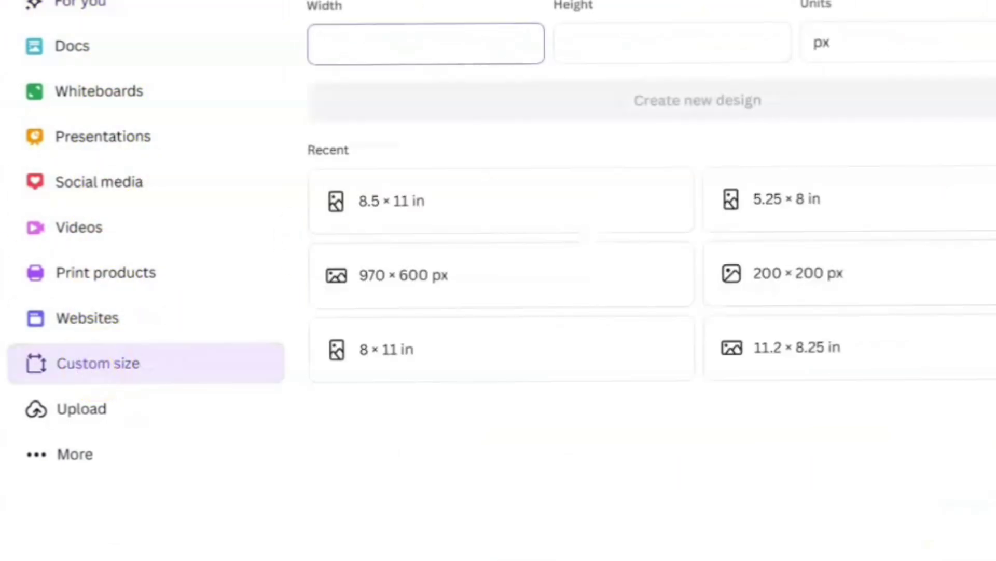
click(468, 212)
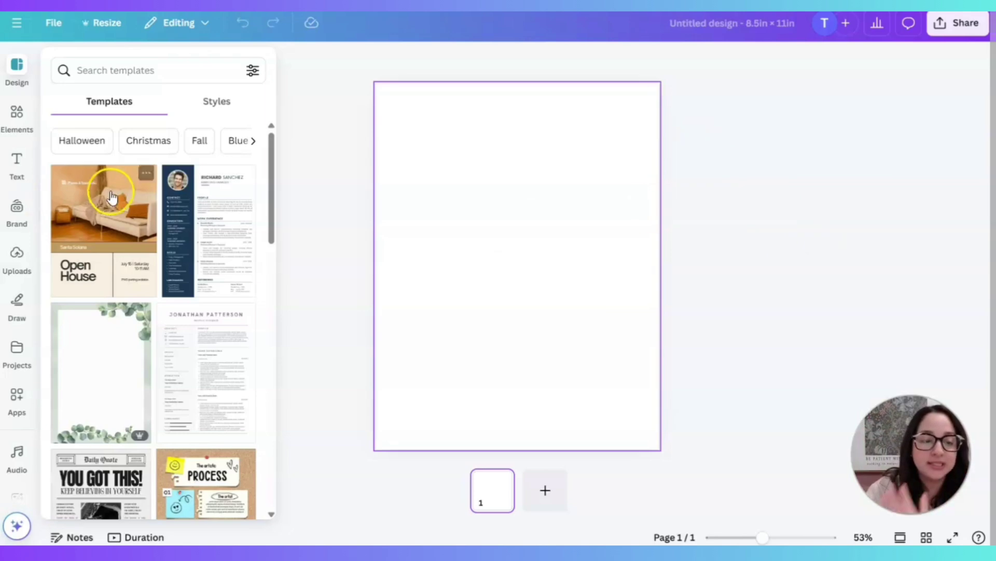
Add the uploaded floral image to the blank page, align it with the page's upper-left corner and enlarge it to cover the whole page
click(20, 266)
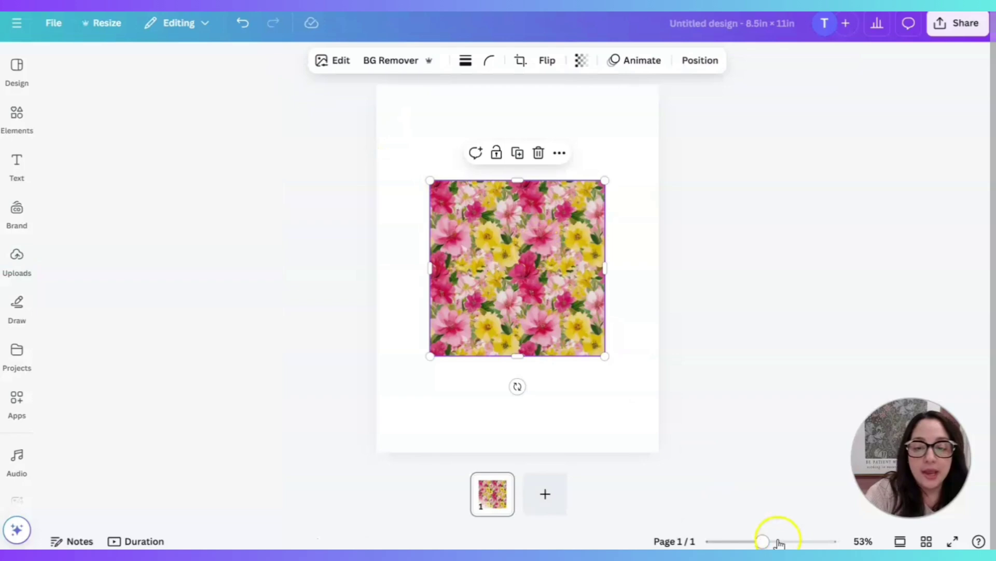
click(778, 540)
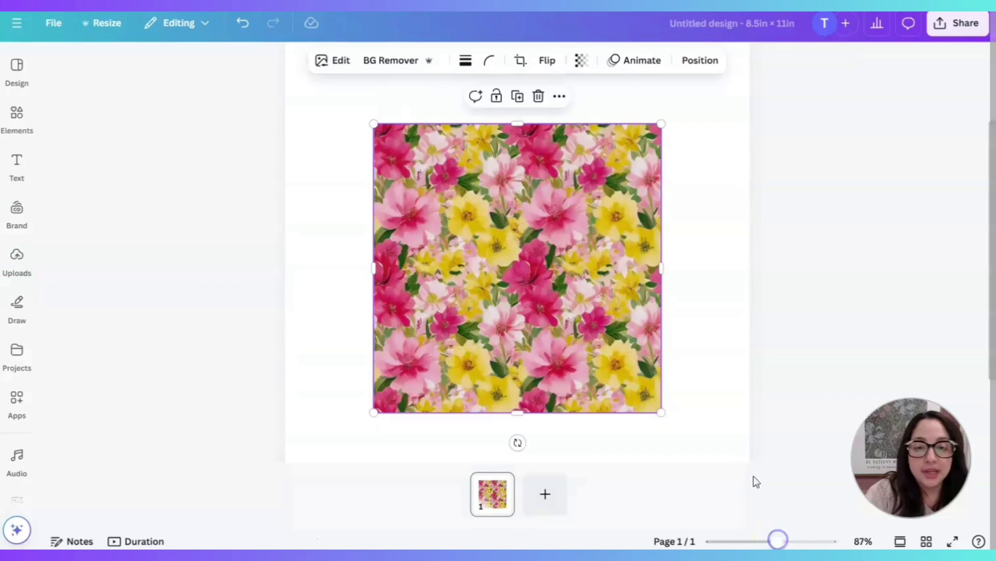
scroll(543, 313, up, 2)
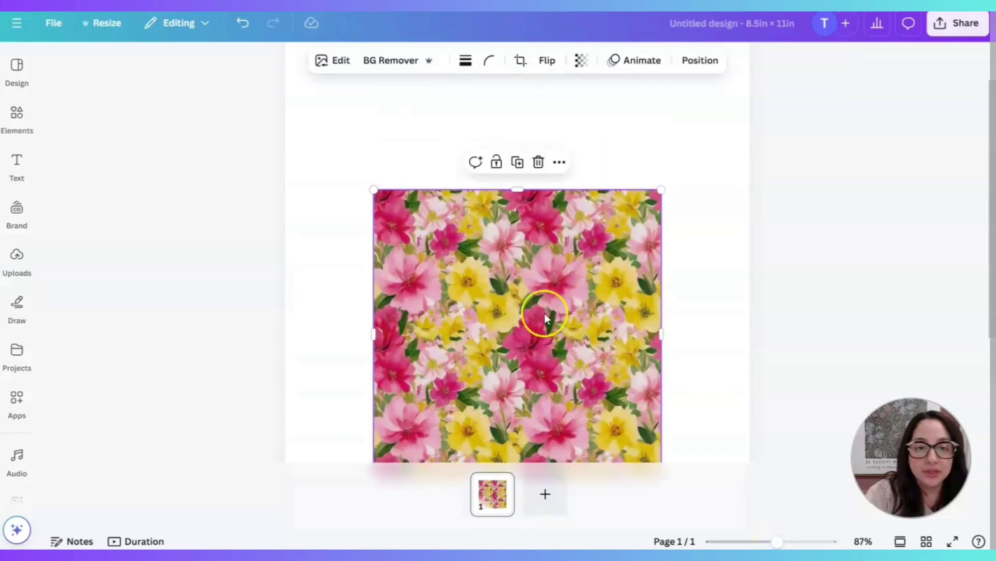
click(756, 541)
drag(515, 250, 472, 175)
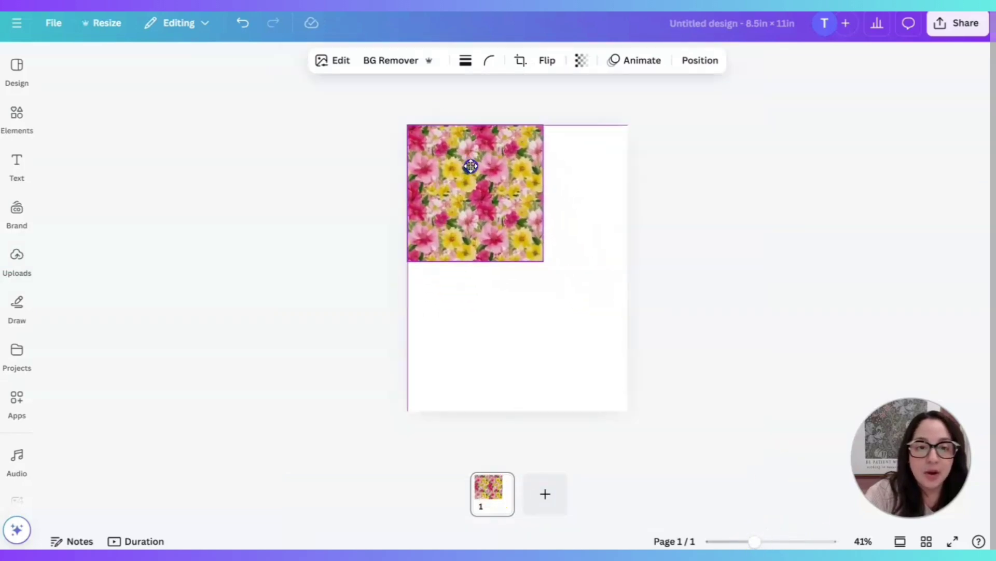
drag(543, 261, 627, 346)
drag(521, 346, 519, 410)
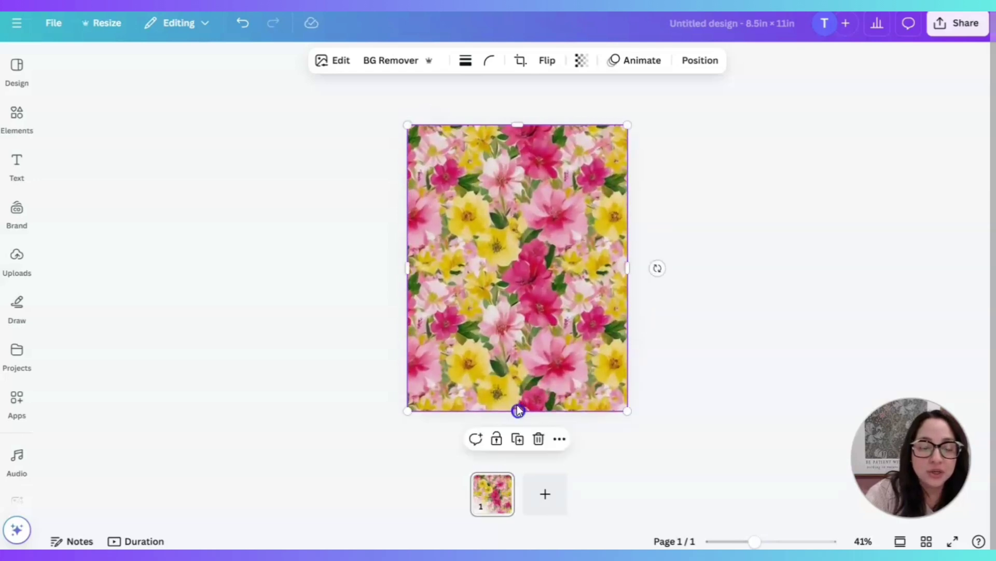
click(749, 241)
click(424, 294)
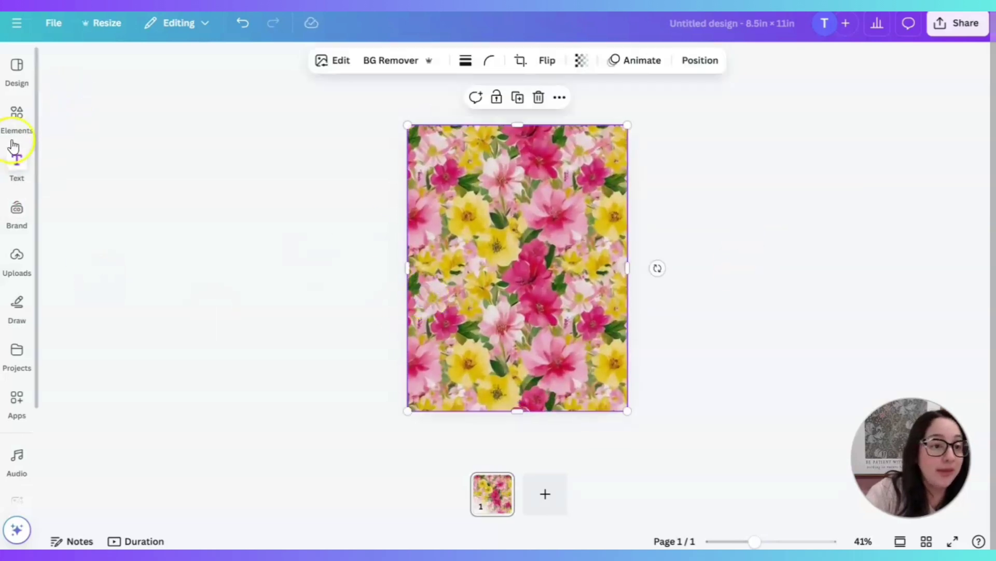
Search the elements library for "frame"
click(17, 115)
click(94, 60)
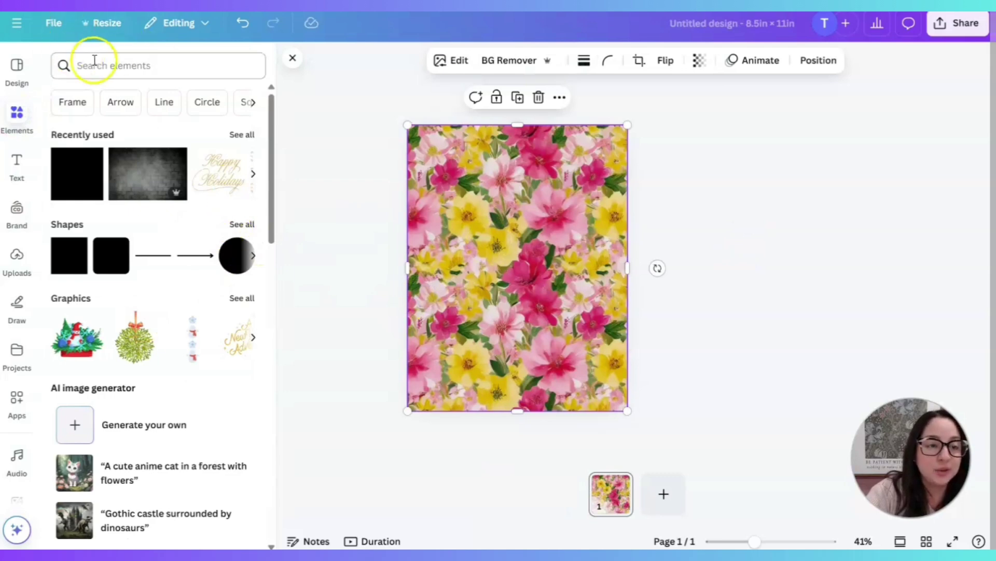
click(110, 68)
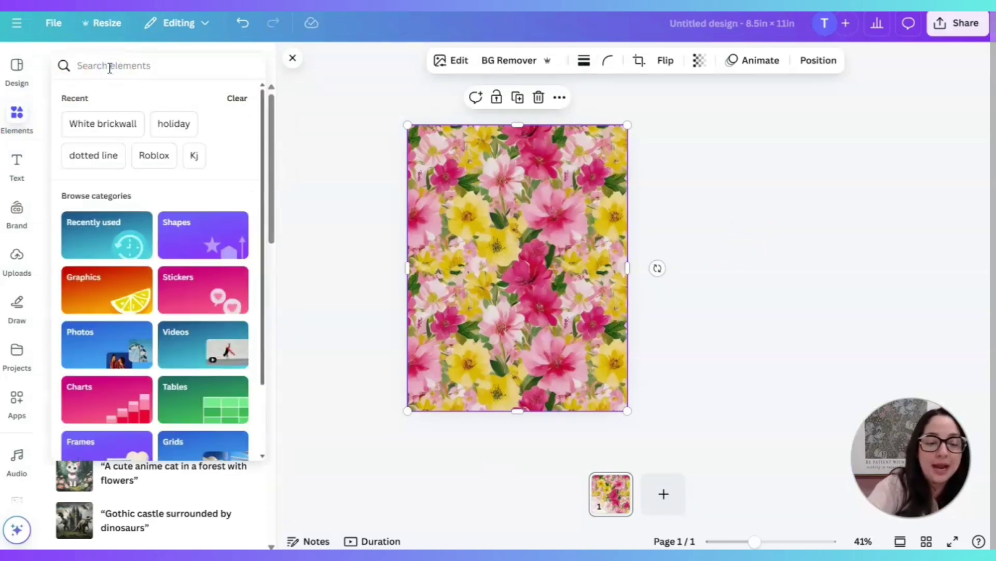
text(frame)
key(Return)
click(105, 65)
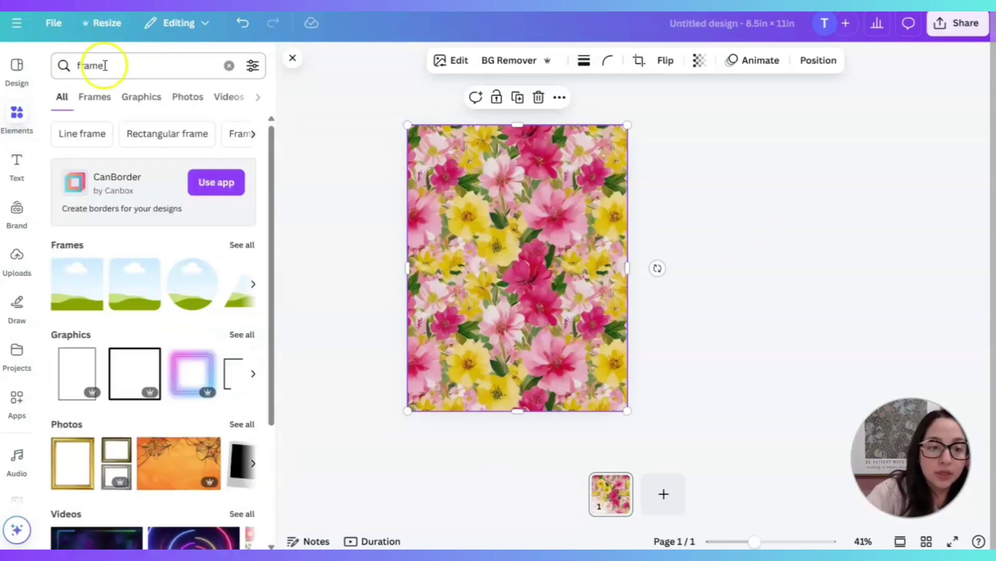
Find the ornate gold picture frame among the frame graphics and add it on top of the floral background
scroll(196, 322, down, 3)
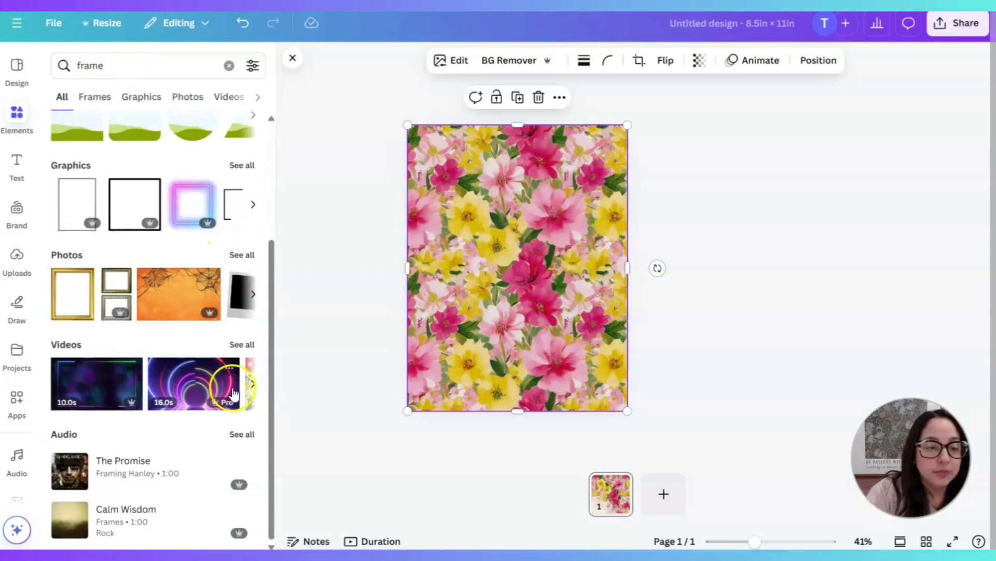
scroll(174, 311, up, 3)
click(97, 95)
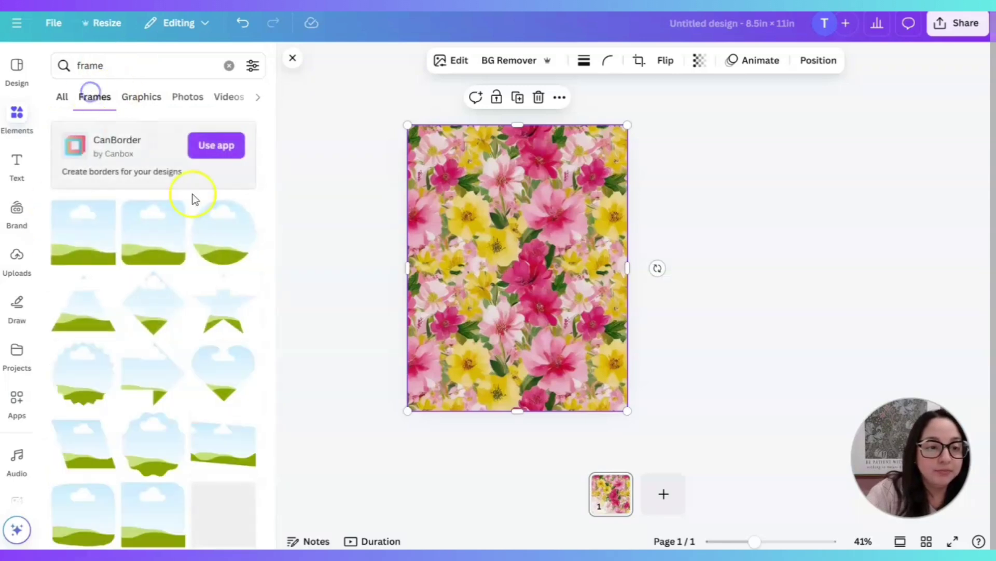
click(140, 96)
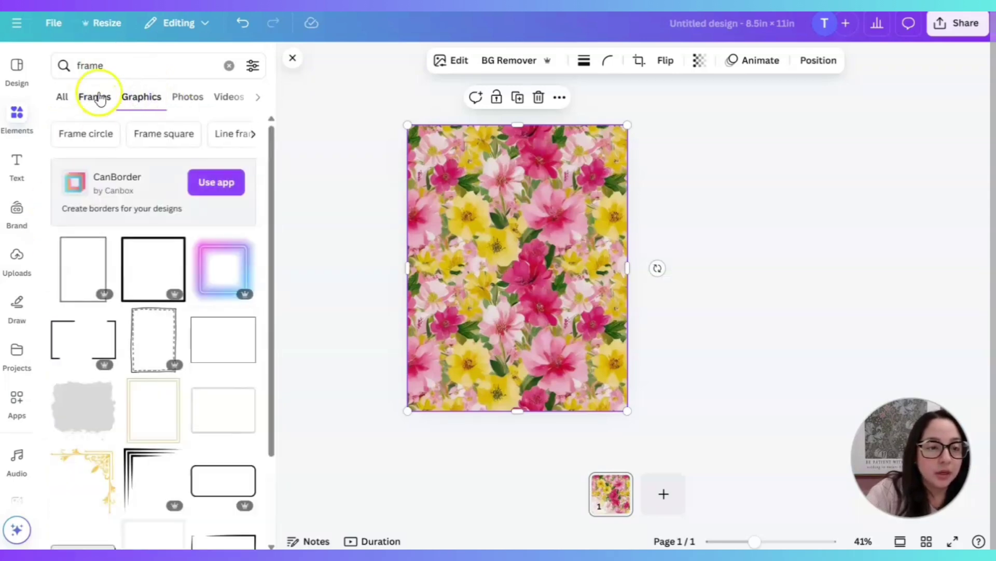
scroll(223, 334, down, 5)
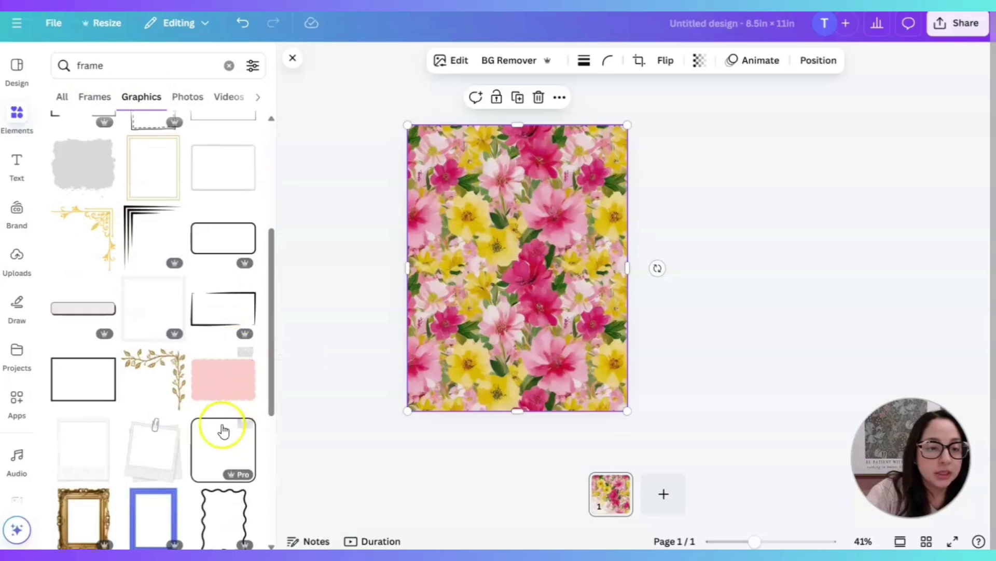
scroll(122, 368, down, 1)
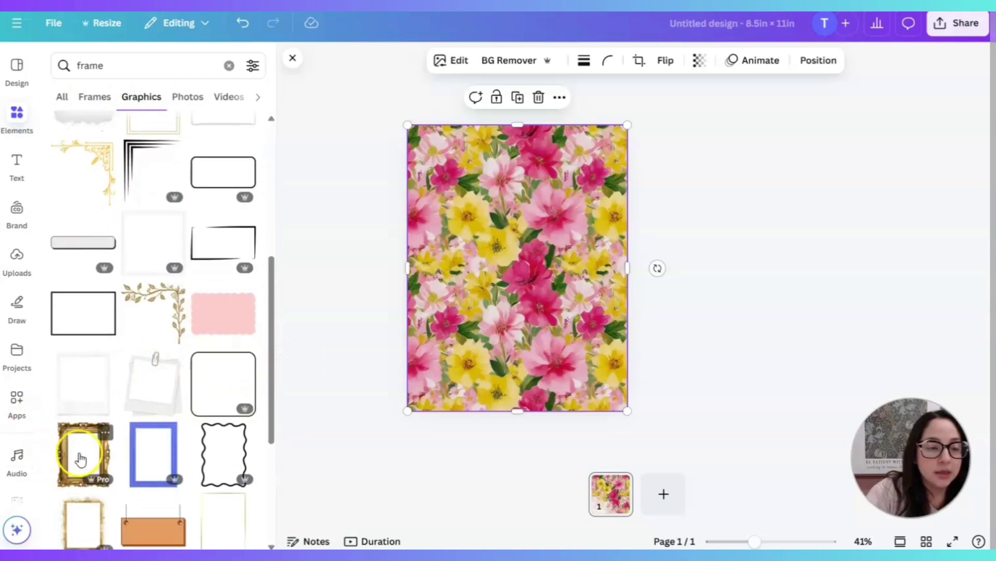
click(80, 458)
double_click(517, 229)
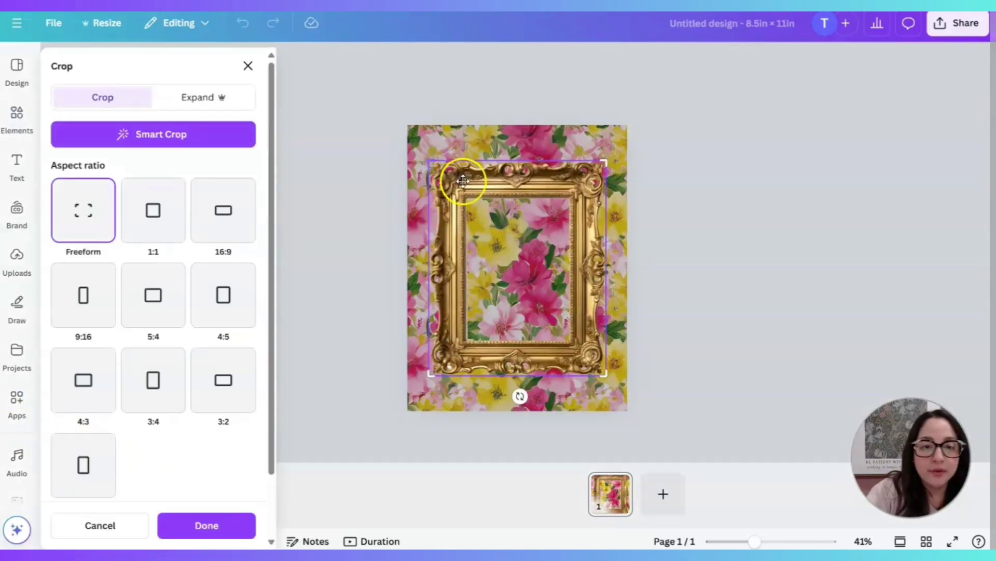
click(836, 249)
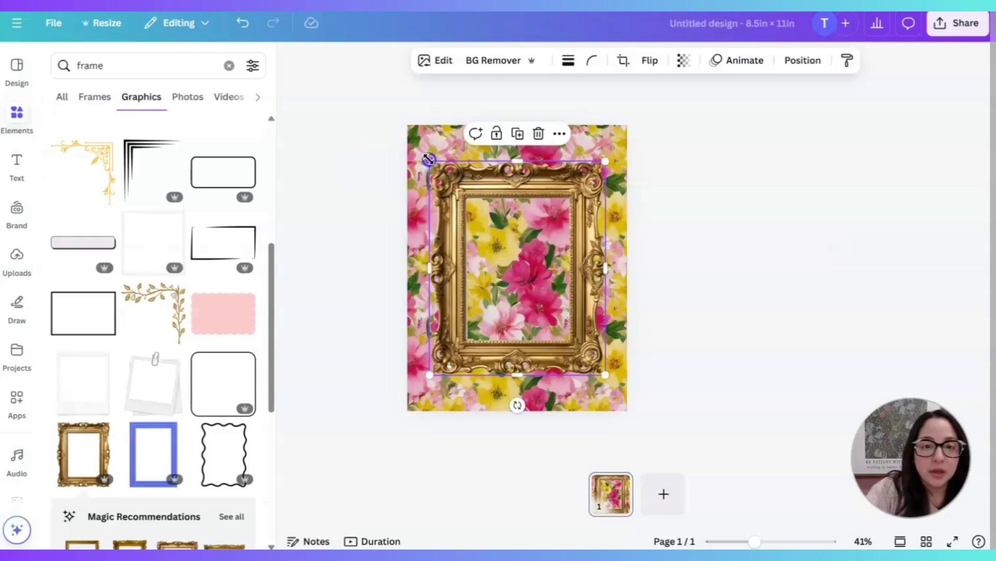
Enlarge the gold frame slightly and center it on the page
drag(429, 159, 414, 134)
drag(519, 218, 499, 242)
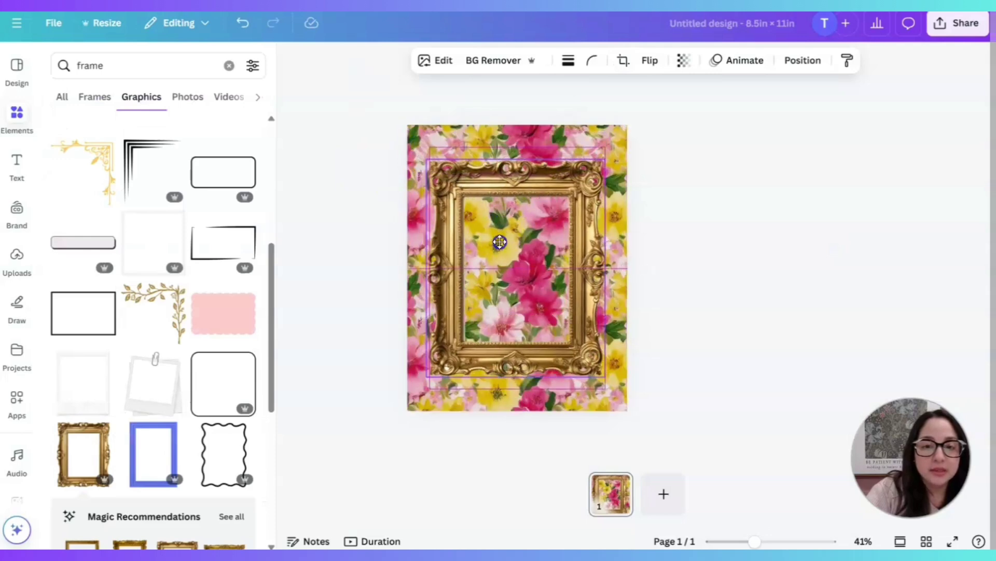
click(751, 267)
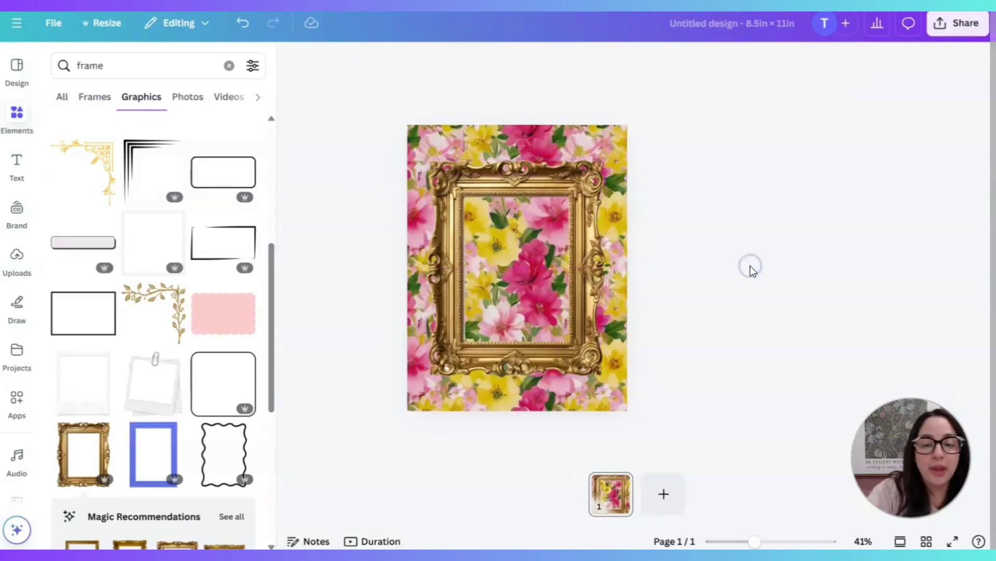
Add a heading inside the gold frame reading "Prayer Journal" on two lines
click(17, 164)
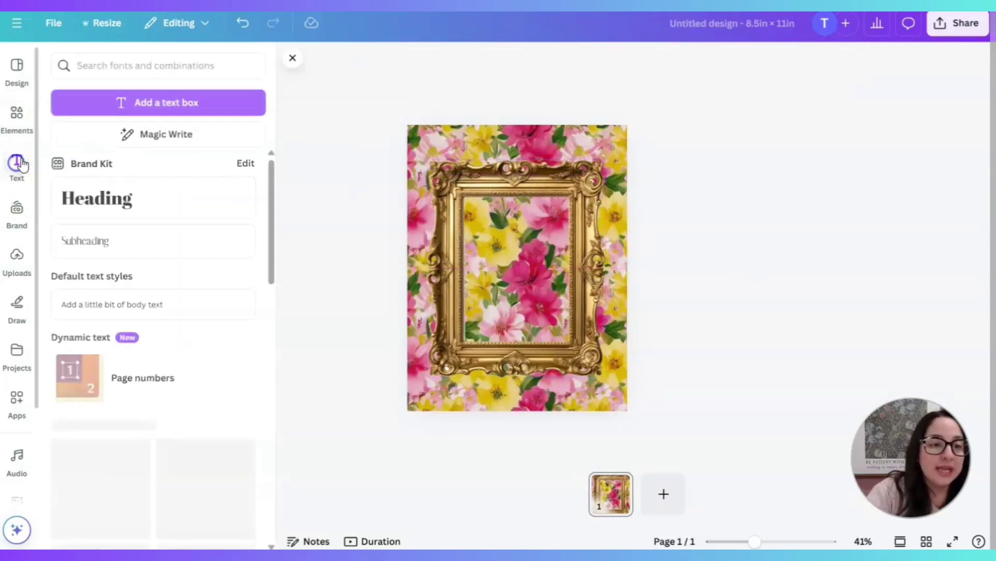
click(111, 208)
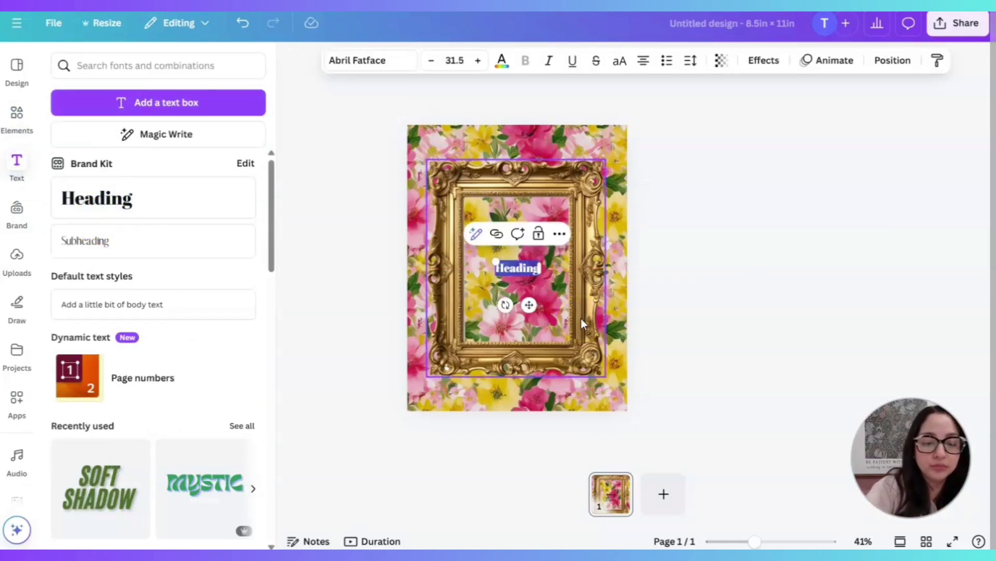
text(Prayer)
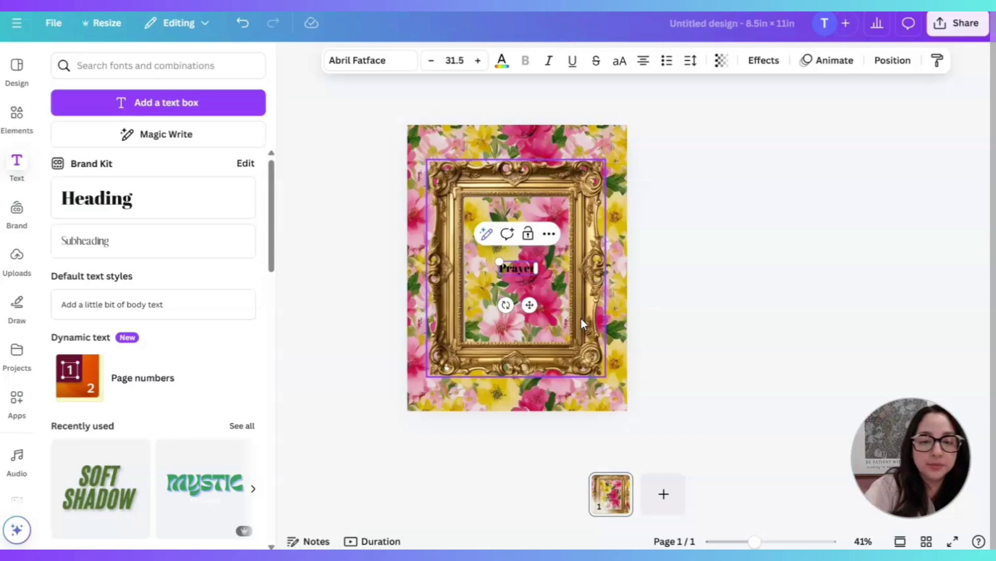
key(Return)
text(Journal)
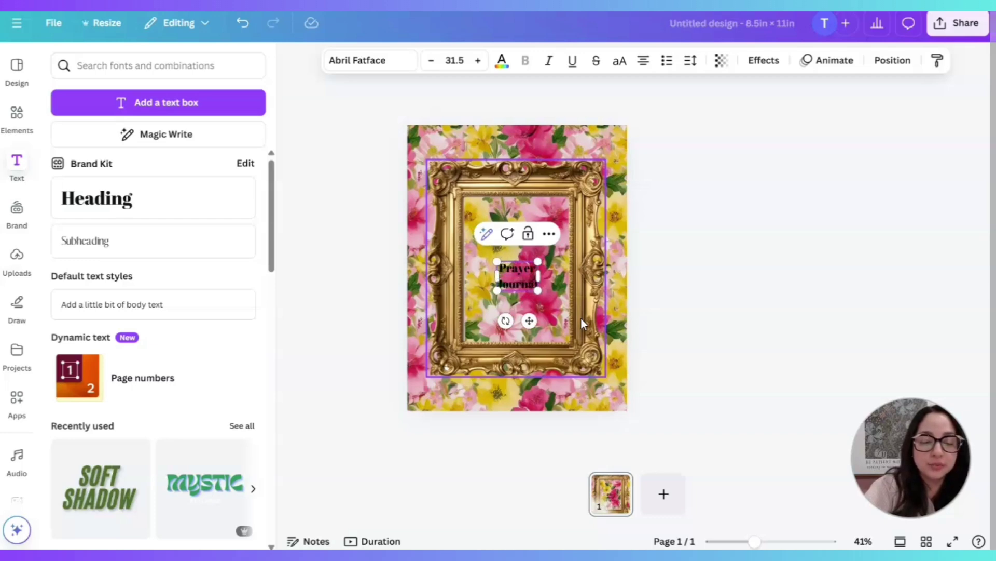
click(758, 295)
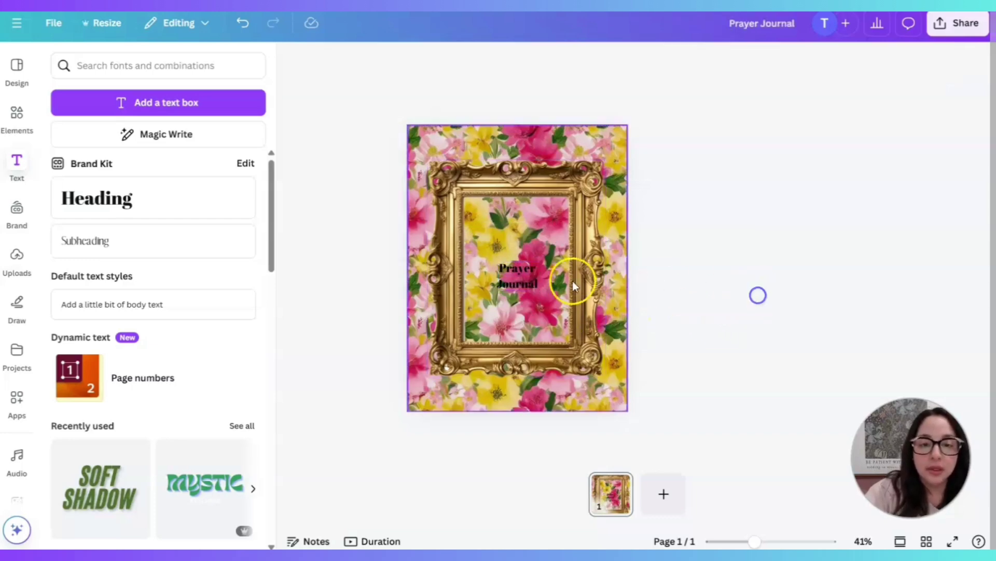
Set the "Prayer Journal" title's font to Alice and apply the Lift text effect
click(509, 272)
click(372, 62)
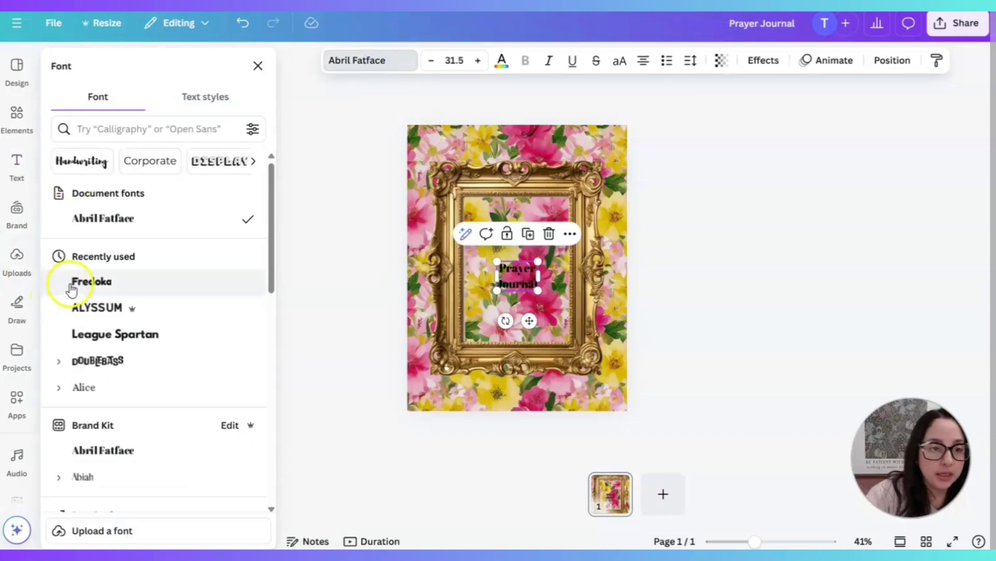
click(87, 388)
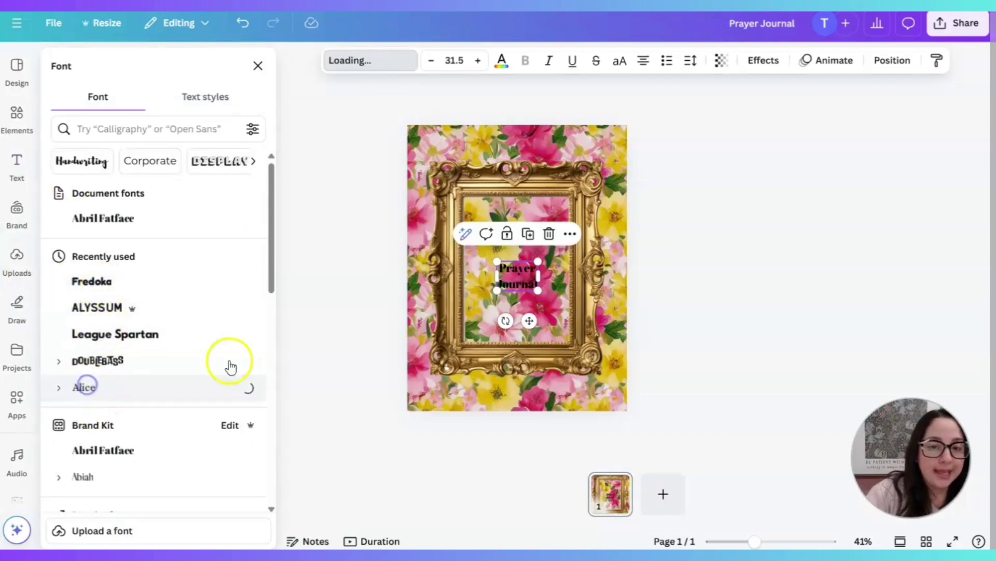
click(764, 61)
click(228, 138)
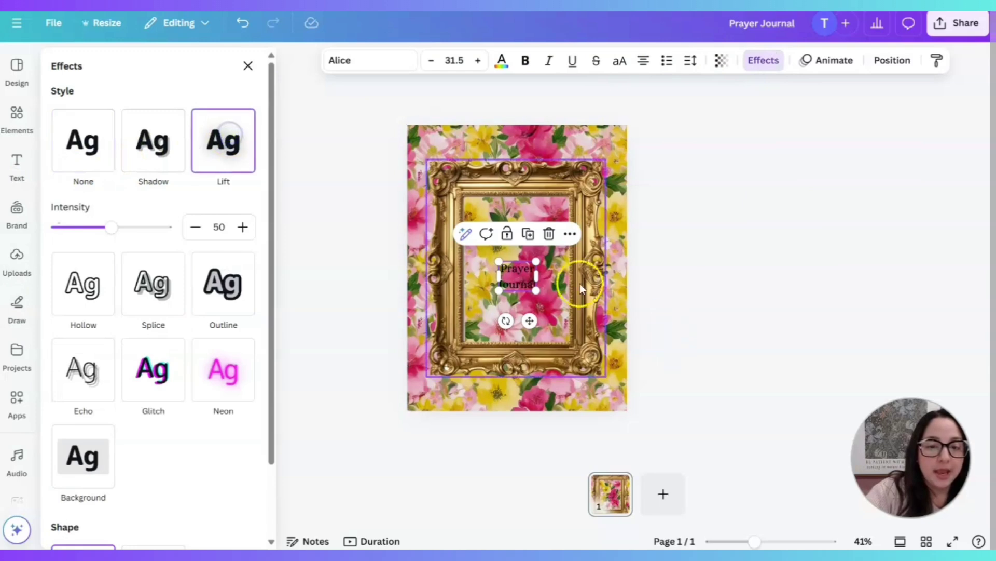
Color the title white and enlarge it to size 66 in the upper half of the frame opening
click(502, 60)
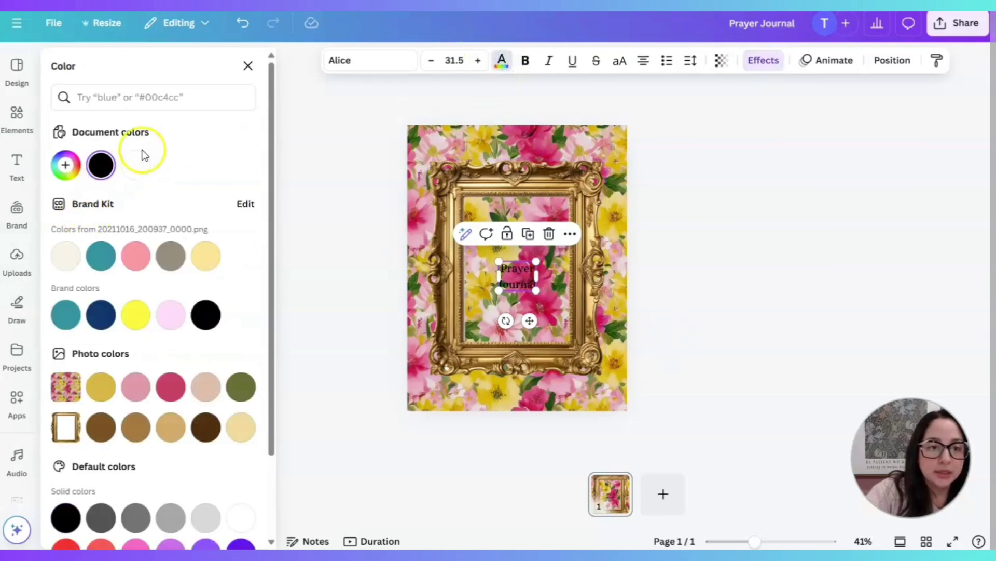
click(139, 167)
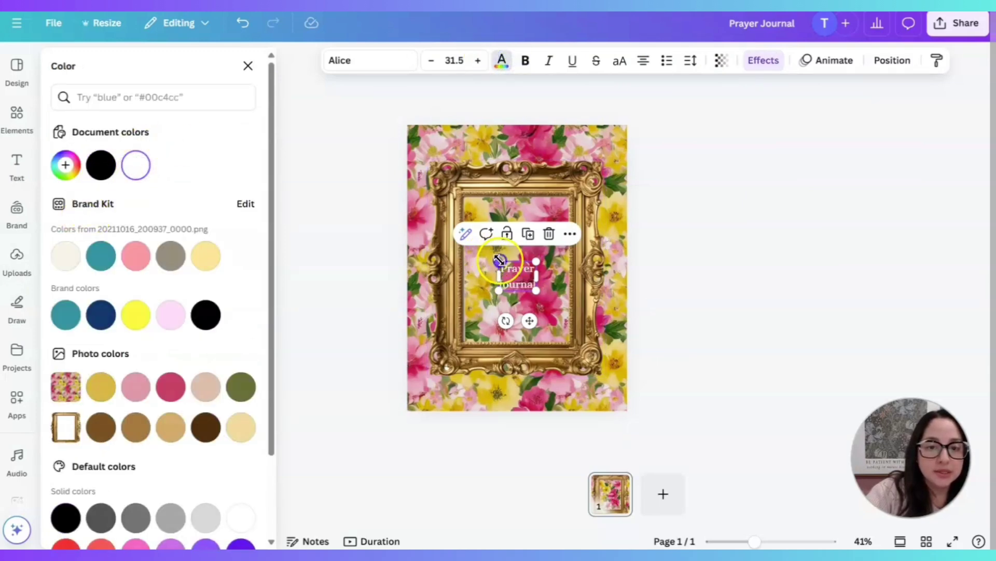
drag(499, 261, 459, 218)
drag(509, 252, 528, 237)
Reduce the title's line spacing to bring its two lines closer together
click(694, 61)
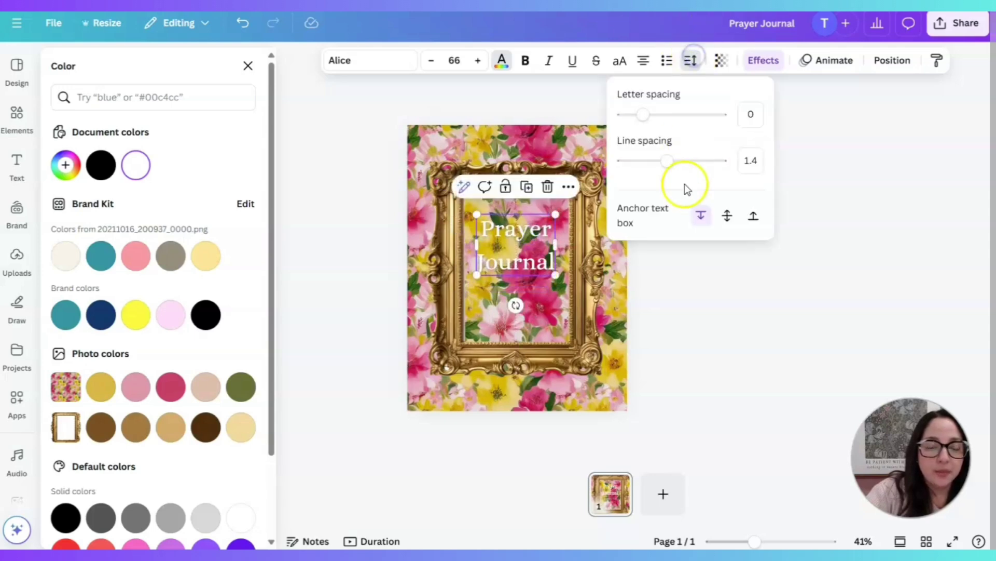
drag(678, 166, 649, 162)
click(680, 308)
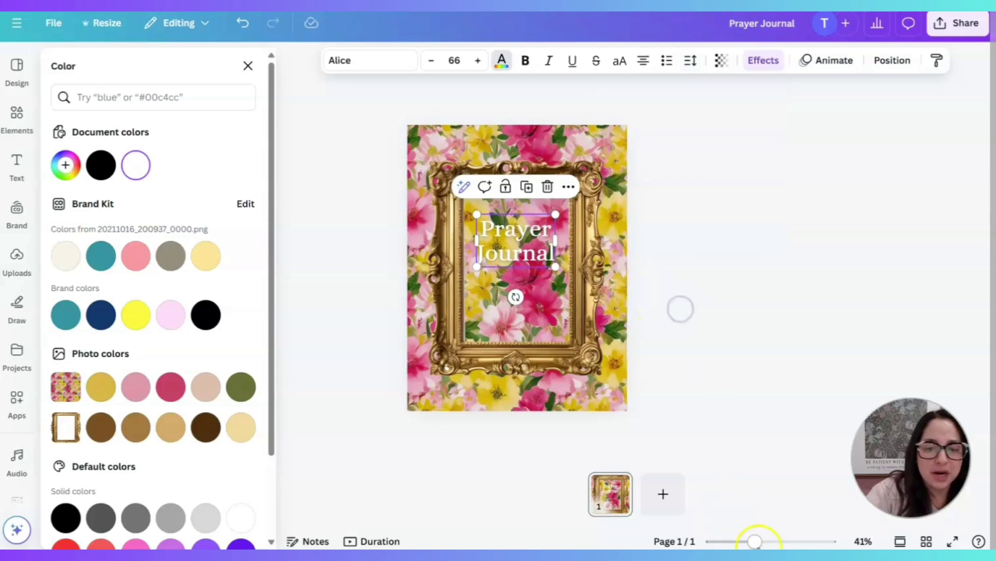
Enlarge the "Prayer Journal" title to size 76 and make it bold
drag(756, 542, 771, 541)
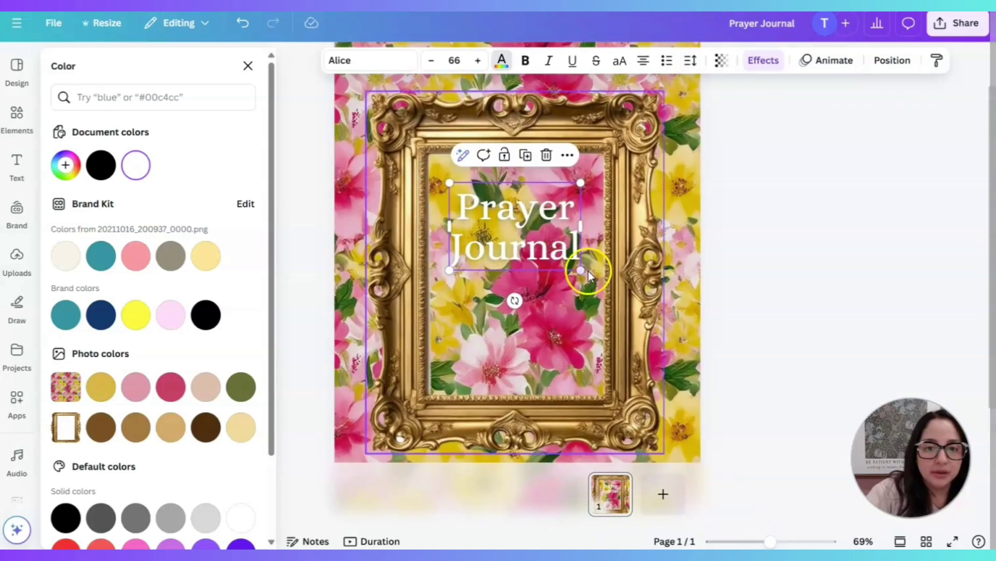
drag(581, 270, 591, 273)
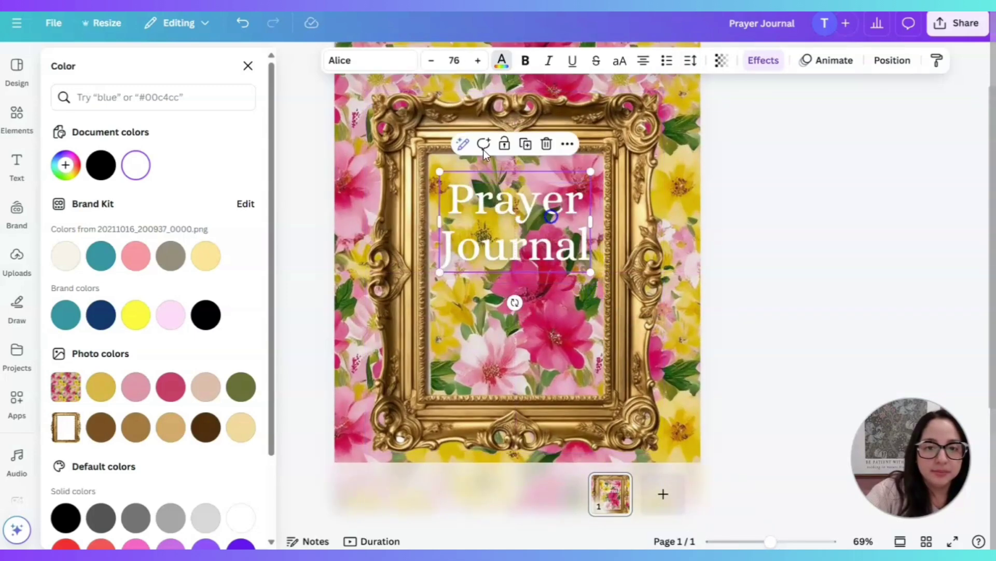
click(525, 62)
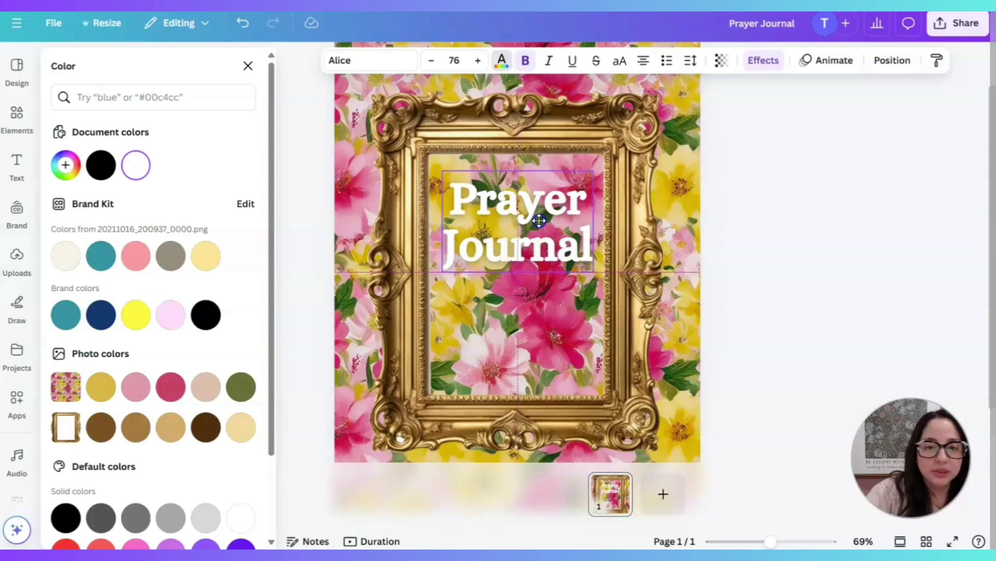
click(790, 248)
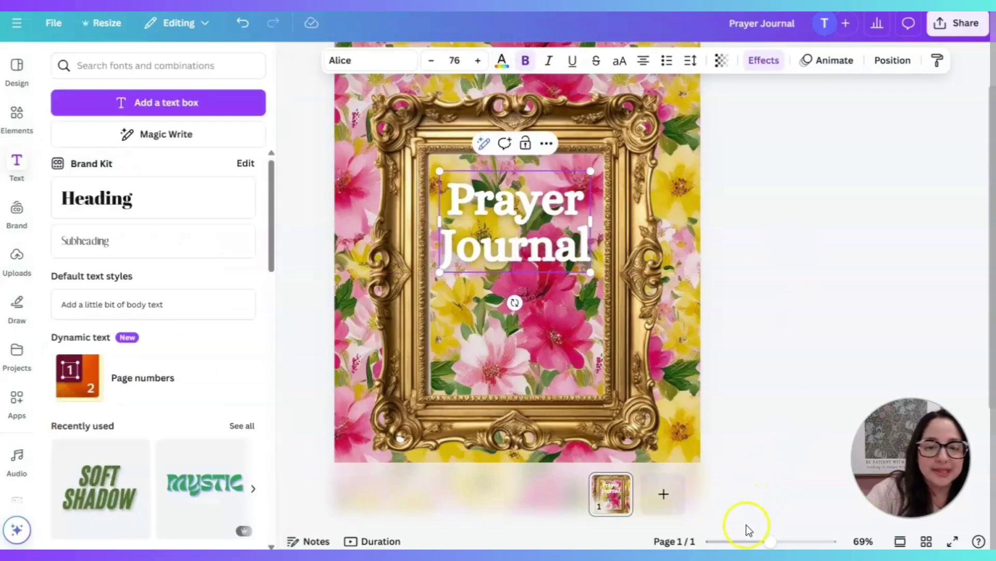
drag(771, 543, 758, 541)
click(722, 313)
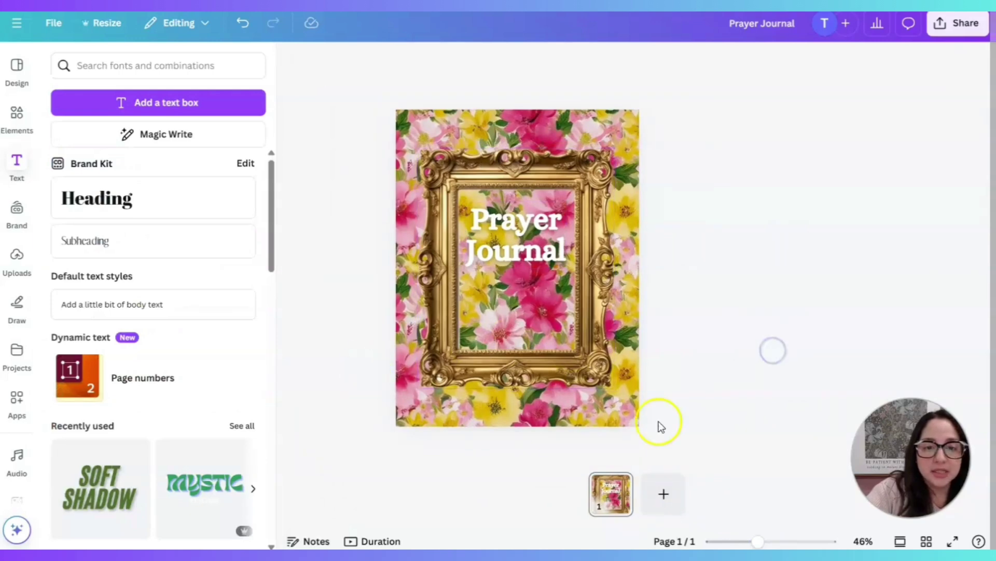
click(539, 226)
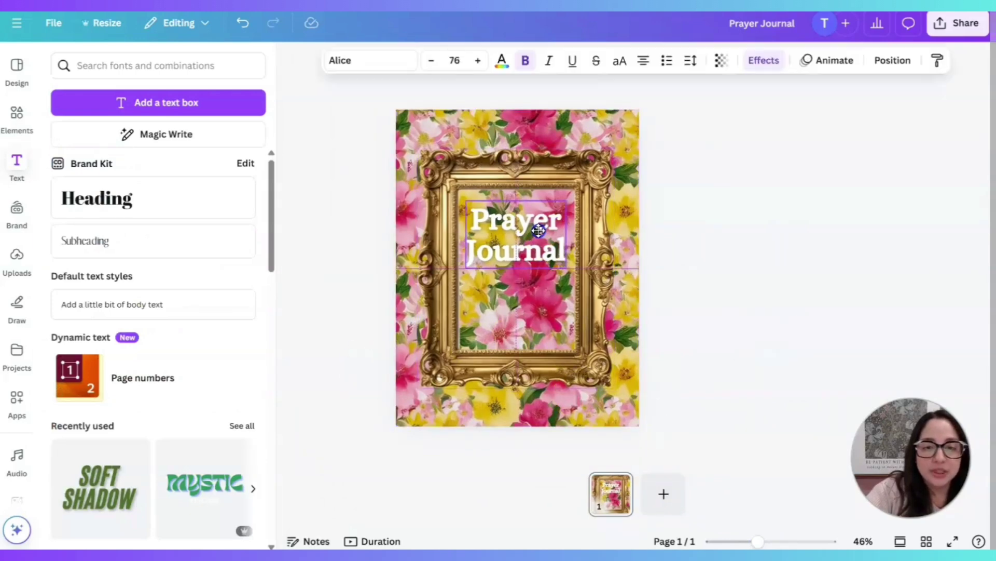
click(756, 275)
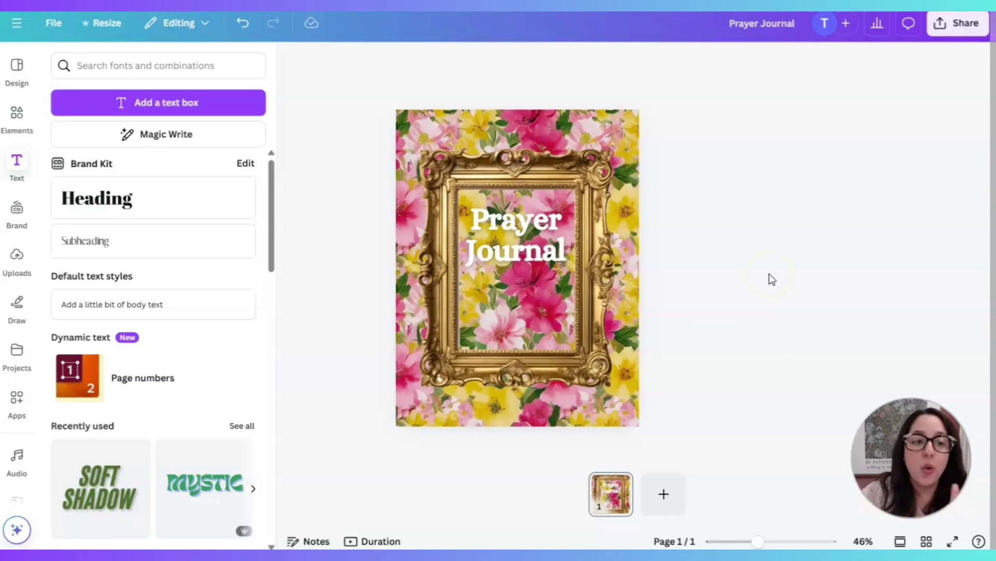
Add a second page and place the image of the girl in the dark forest across its full width, aligned with the page's upper edge
scroll(238, 367, down, 9)
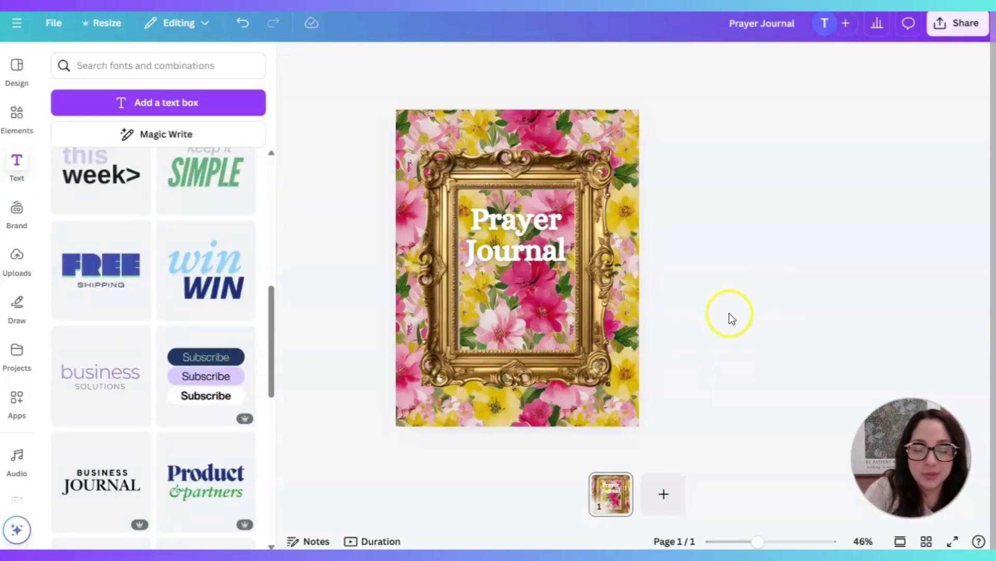
click(666, 492)
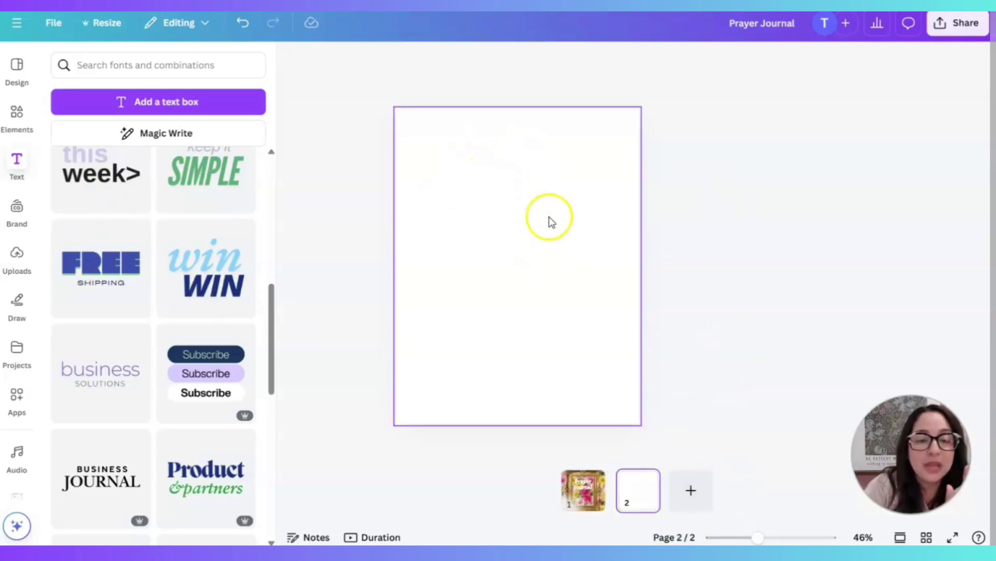
click(580, 231)
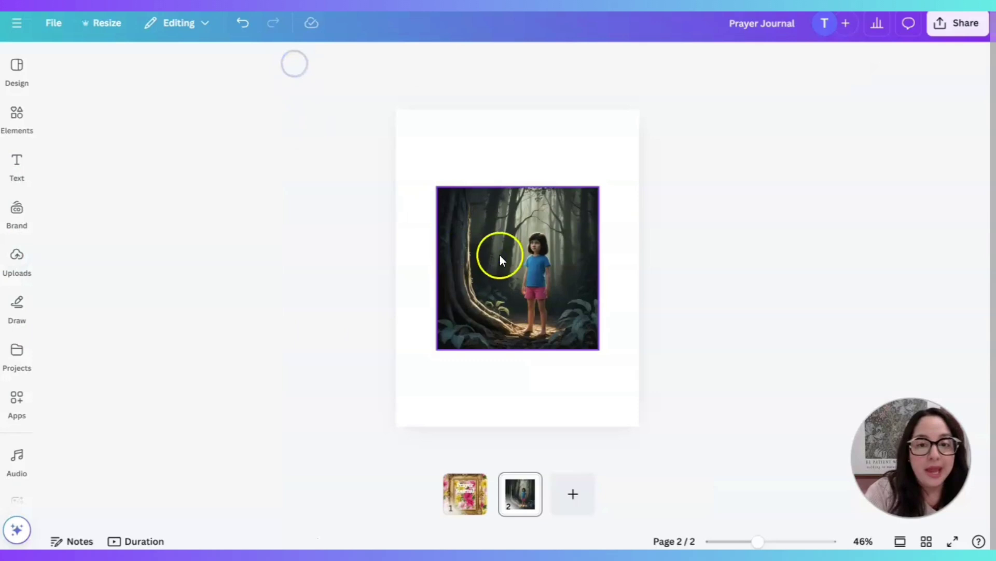
drag(500, 254, 460, 178)
drag(558, 272, 623, 366)
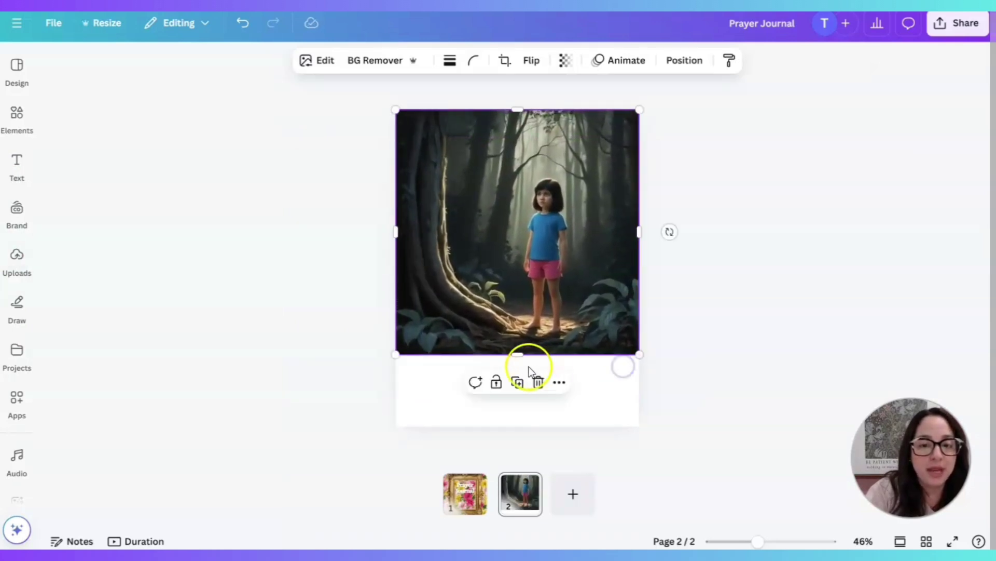
Extend the forest image down to the page's lower edge so it fills the second page
drag(518, 355, 510, 428)
click(683, 308)
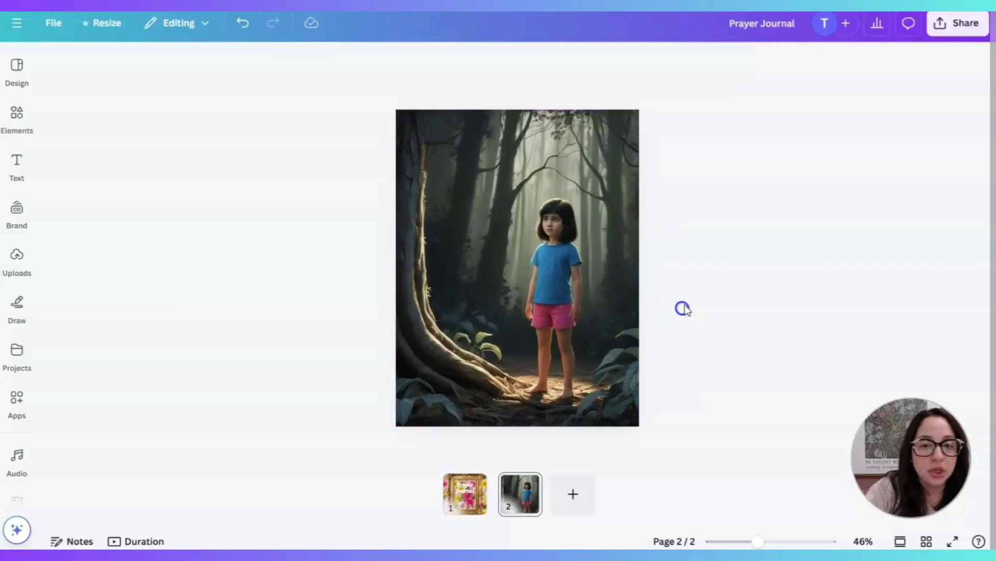
Add a heading to the second page reading "There was a girl lost in the woods."
click(17, 164)
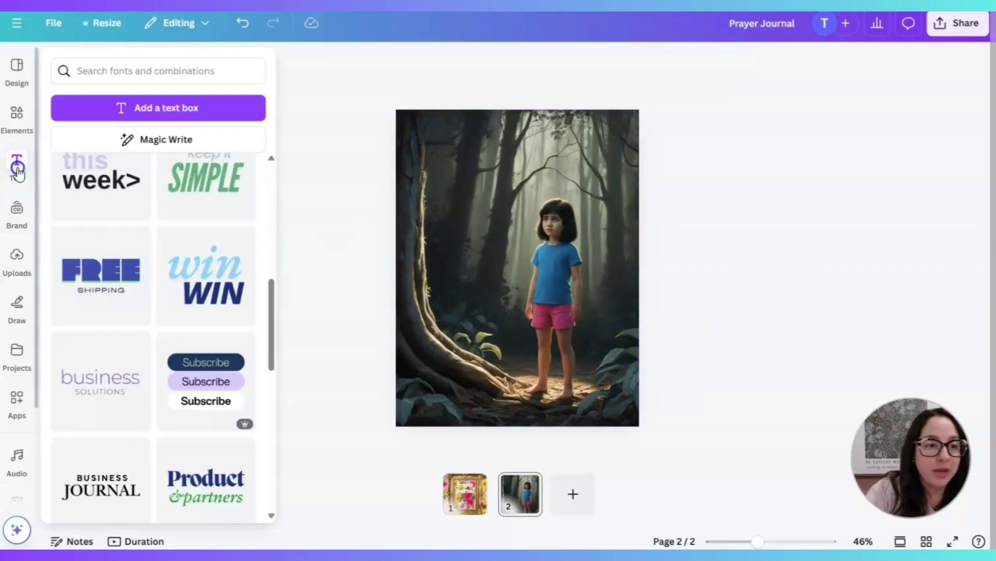
scroll(204, 240, up, 5)
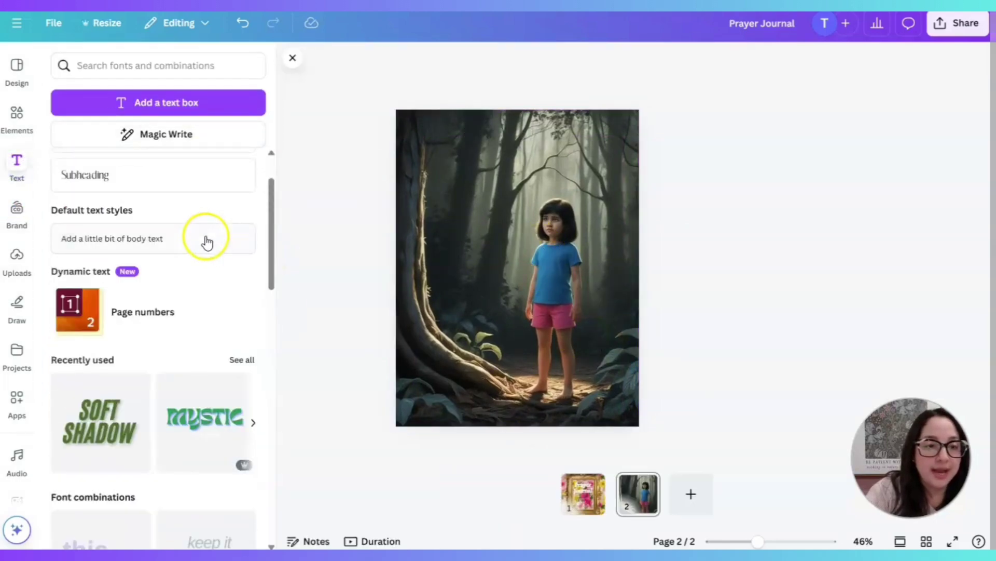
click(131, 199)
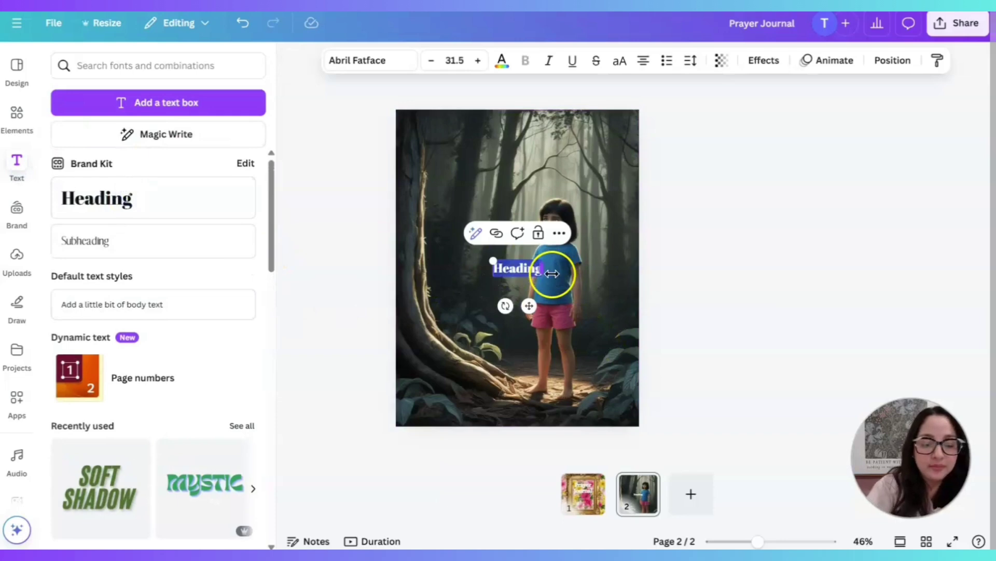
text(There)
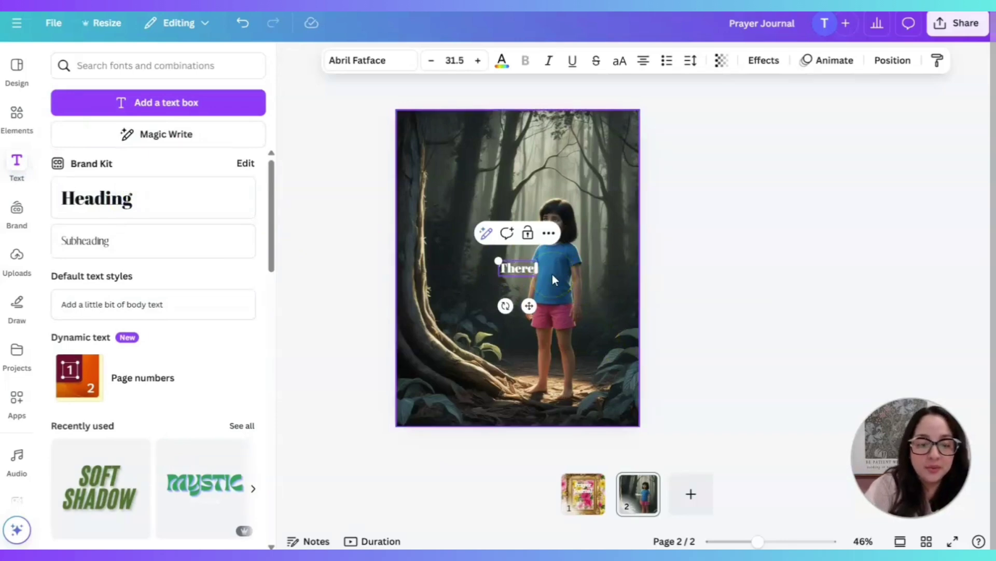
text( was a girl lost)
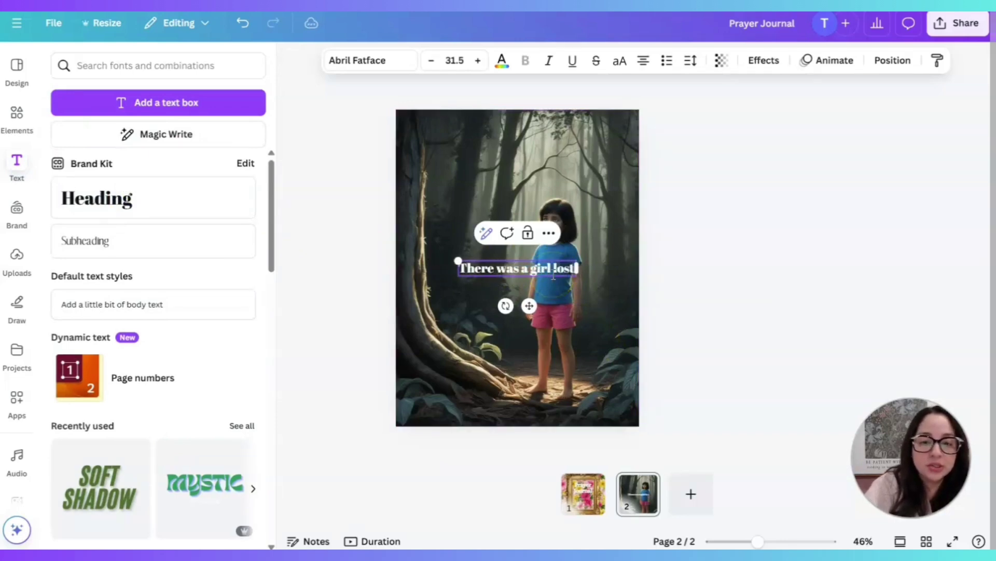
text( in the woods)
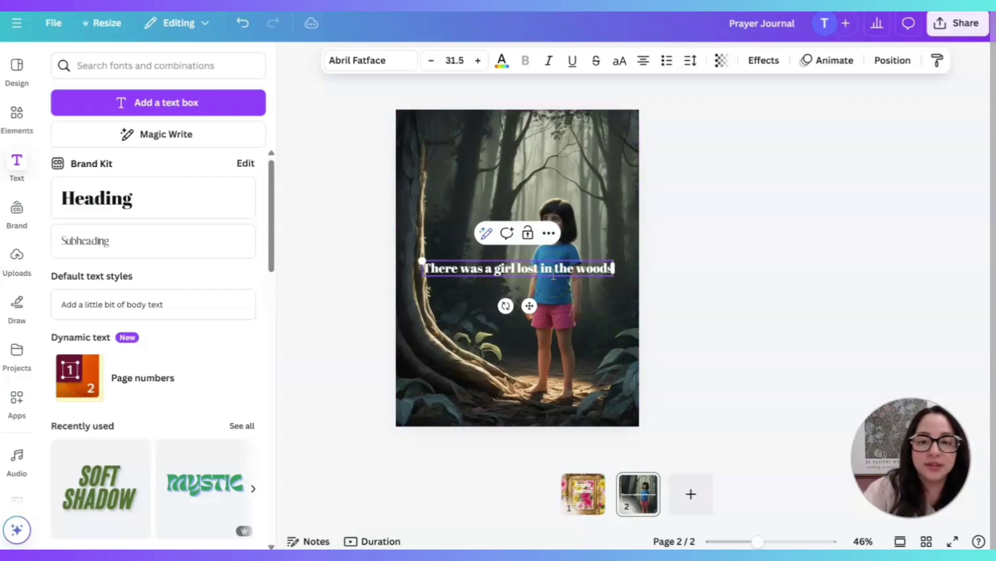
text(.)
click(547, 275)
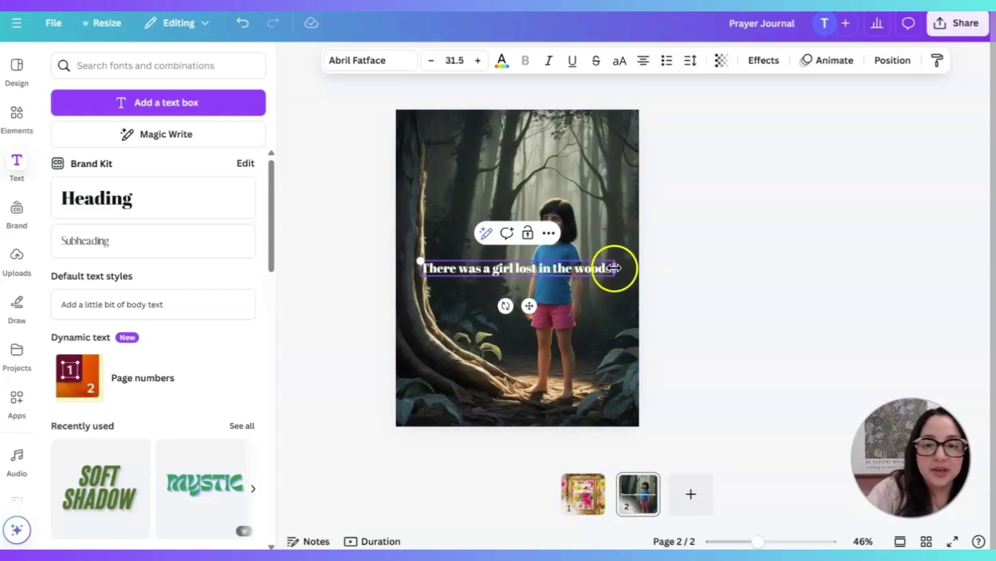
Narrow the heading so it wraps onto three lines and place it over the trees beside the girl's head
drag(614, 267, 471, 208)
click(765, 243)
click(457, 282)
Try the Alice font on the heading, and settle on Fredoka
click(381, 61)
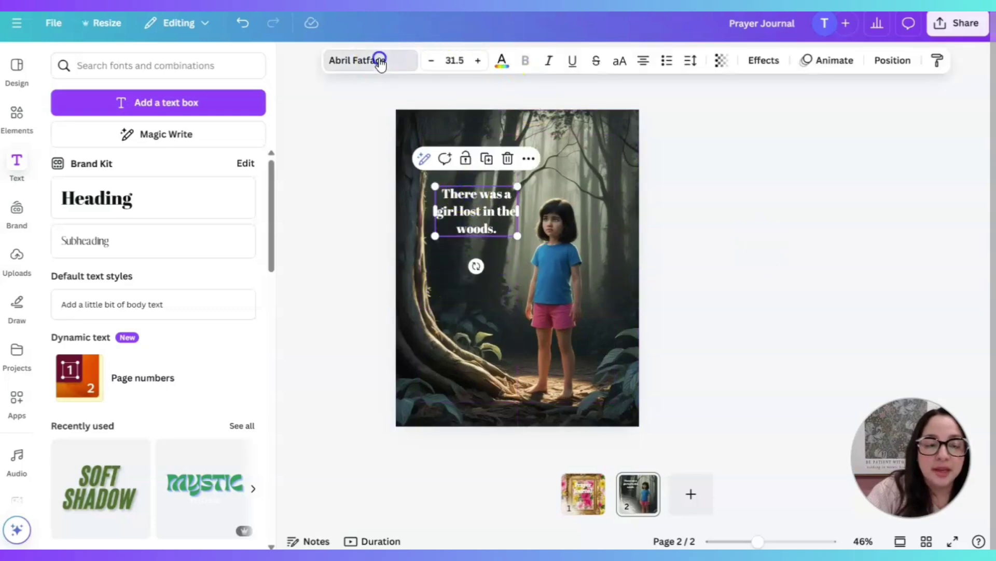
click(90, 250)
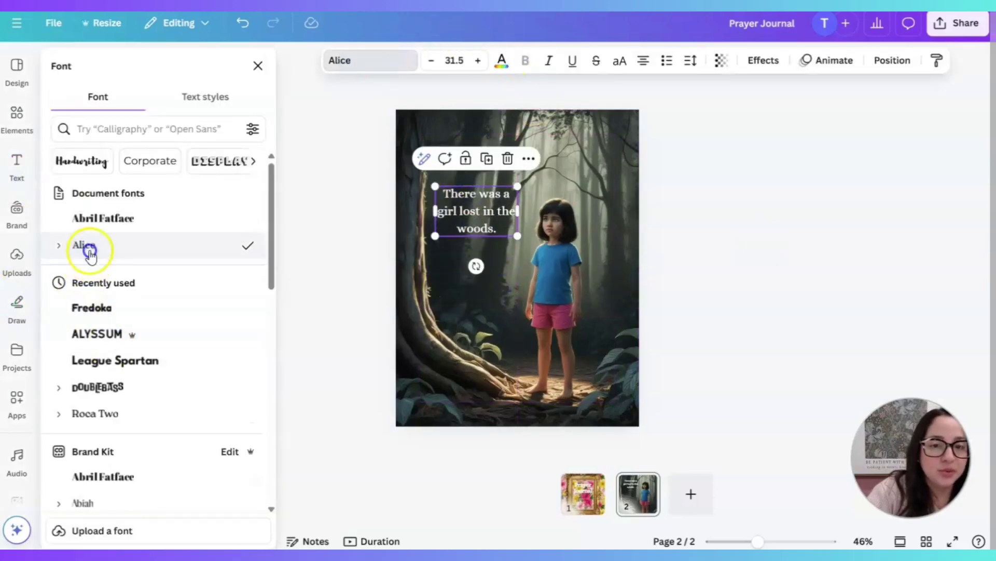
click(104, 308)
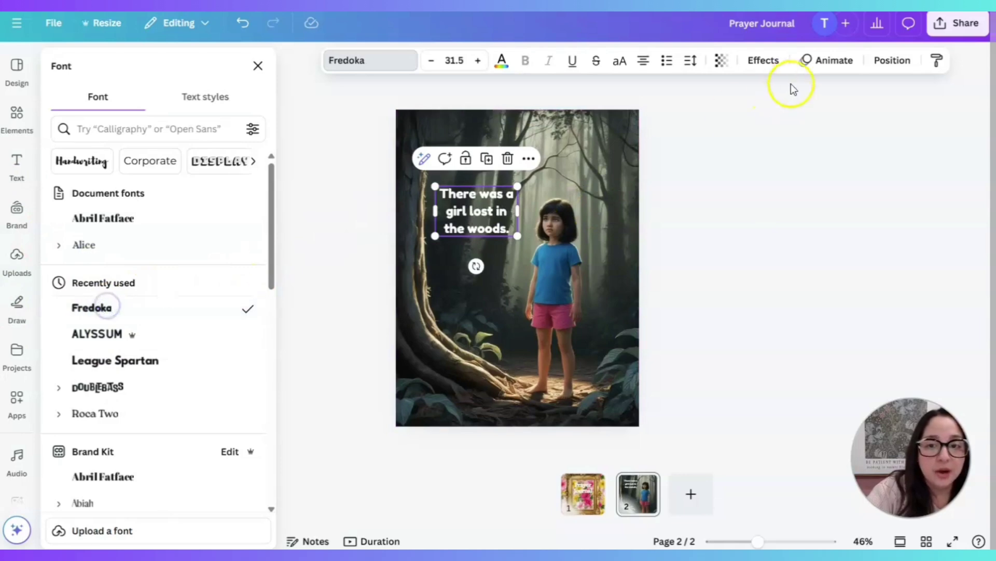
Apply the Lift text effect to the heading at intensity 50
click(763, 60)
click(237, 136)
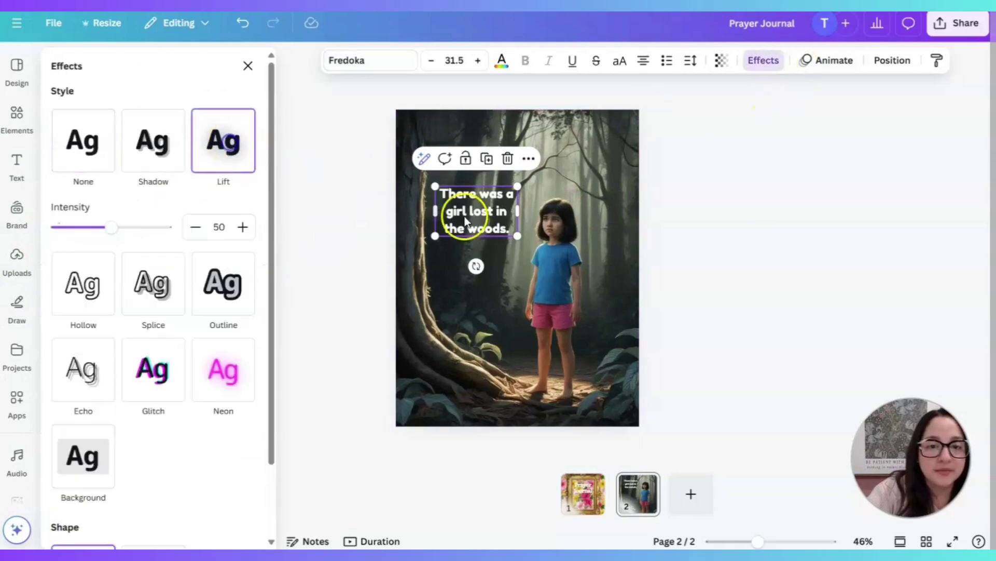
click(164, 62)
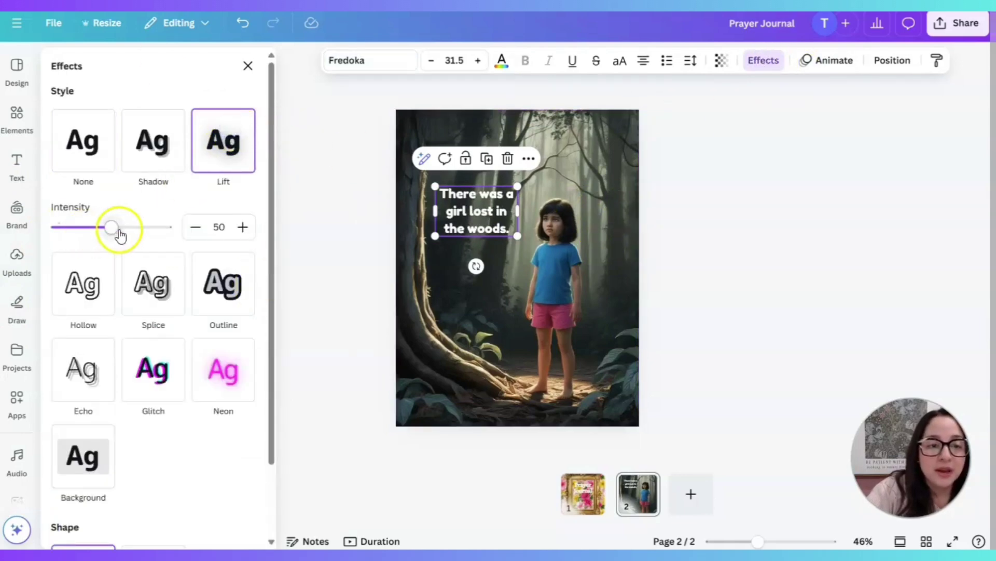
click(745, 239)
click(716, 284)
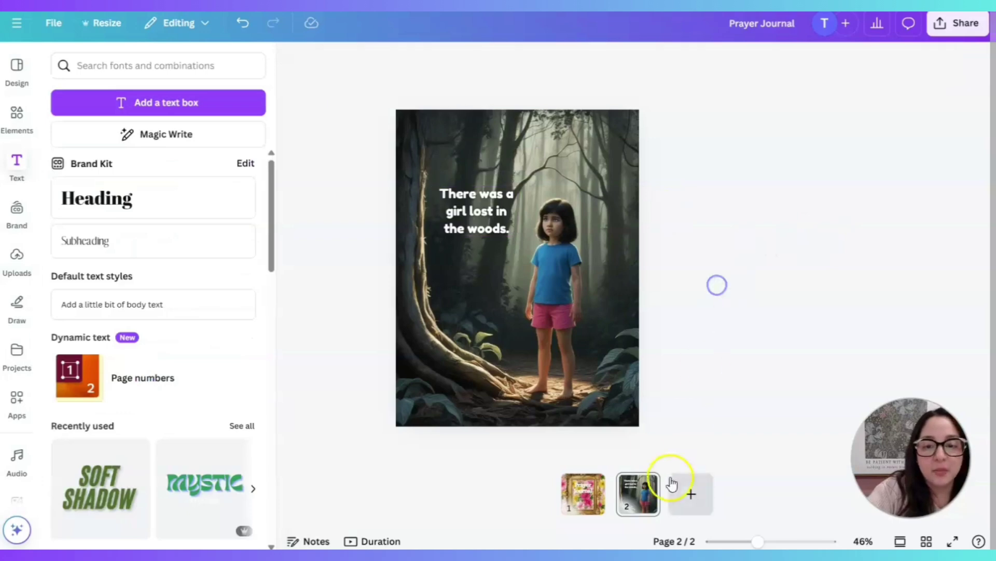
Review the finished forest page up close and compare it with the journal cover
drag(754, 541, 768, 542)
mouse_move(773, 542)
mouse_down()
mouse_move(760, 542)
mouse_move(785, 542)
mouse_move(769, 542)
mouse_up()
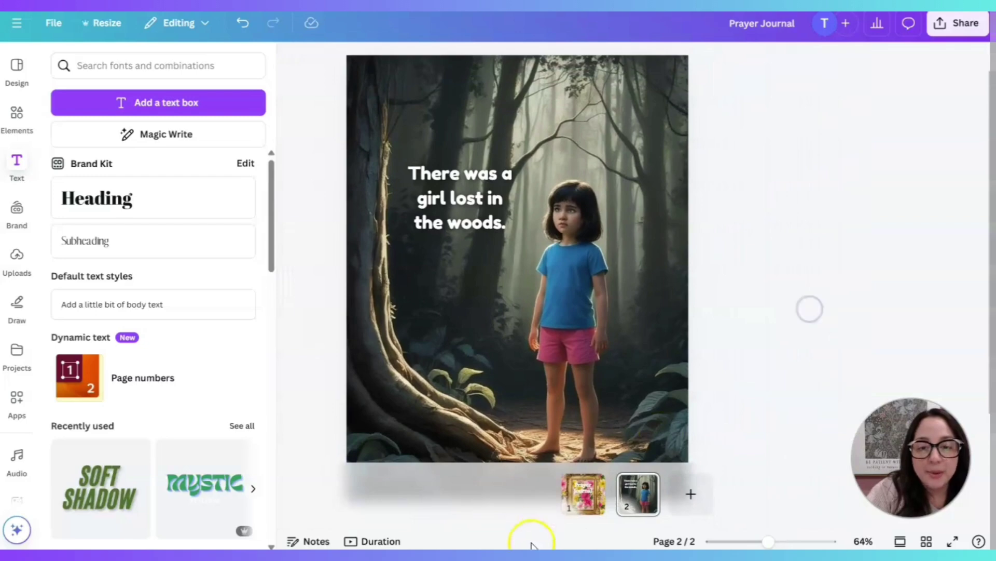
click(588, 493)
click(622, 506)
click(584, 493)
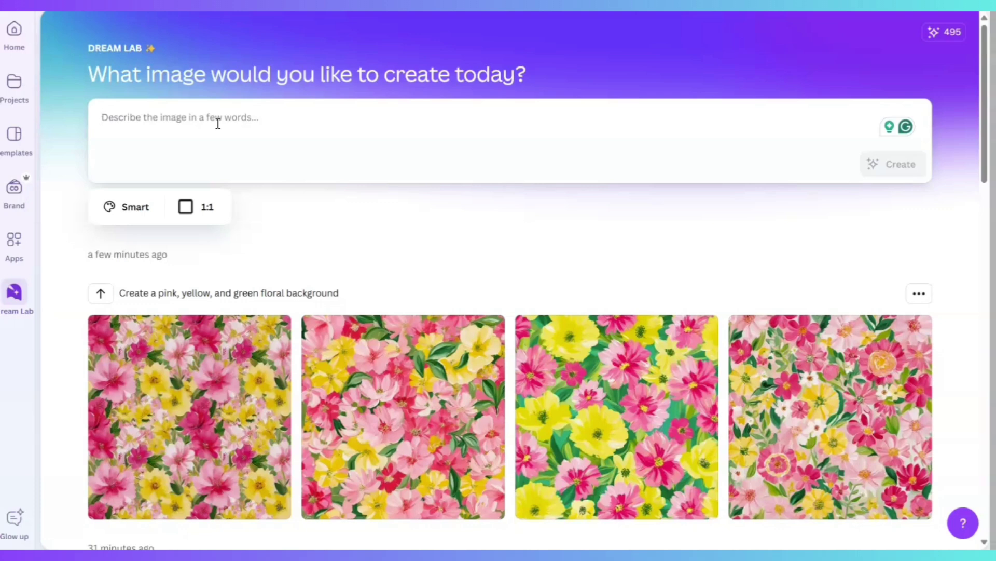
In Dream Lab, generate images from the prompt "Create a coloring page with flowers that can be colored in."
text(Create a c)
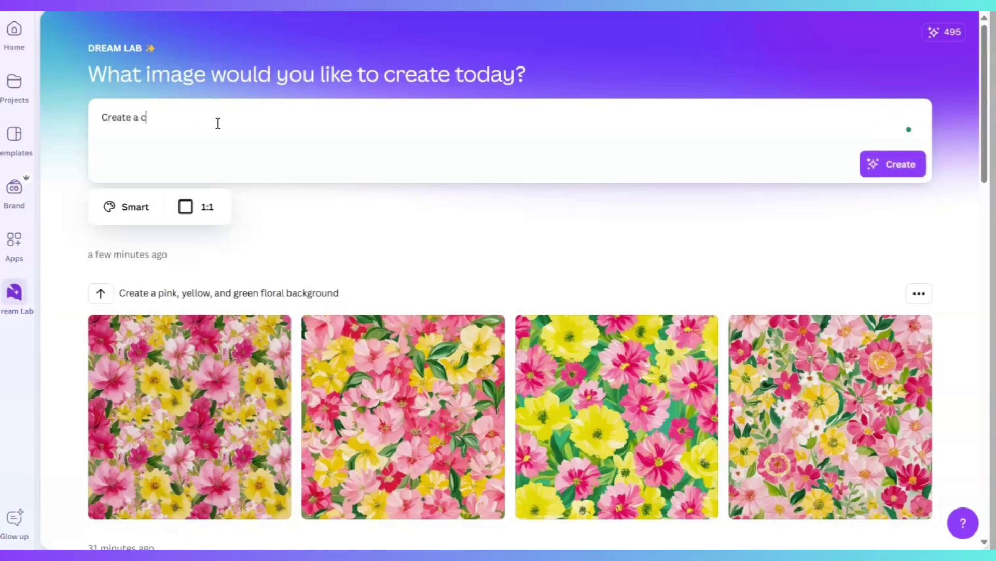
text(oloring p)
text(age for)
key(BackSpace)
key(BackSpace)
key(BackSpace)
key(BackSpace)
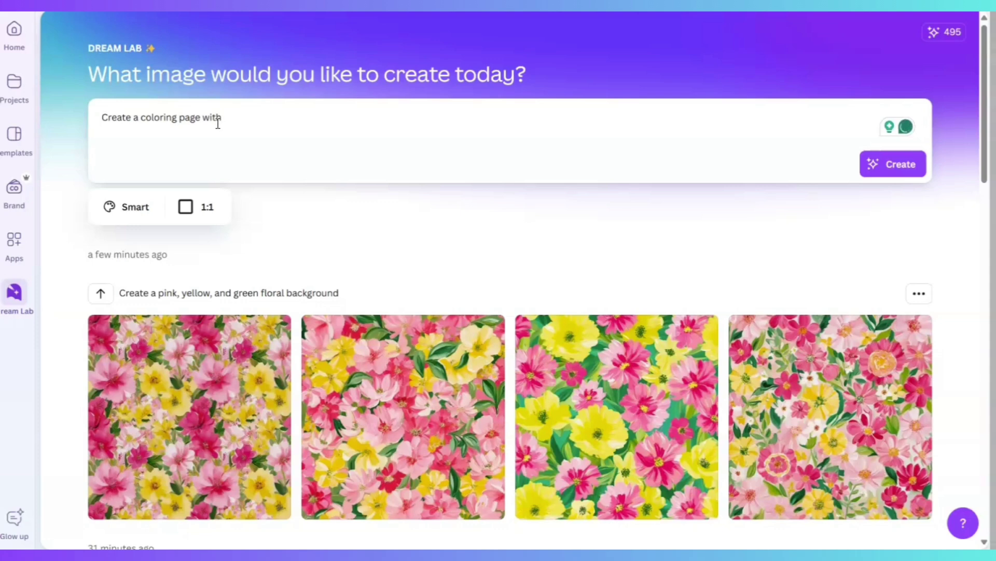
text(with flowers that can be colored in.)
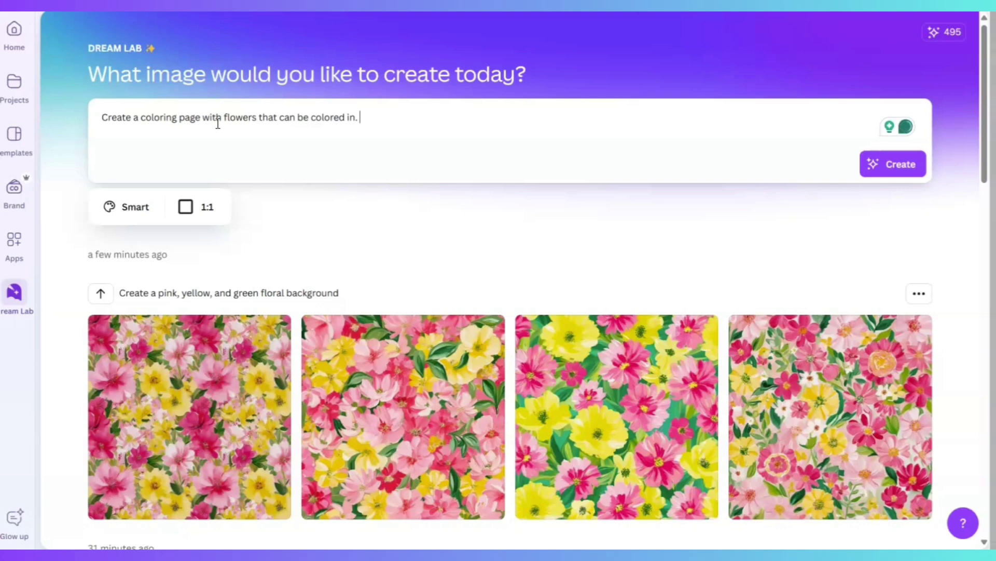
click(893, 169)
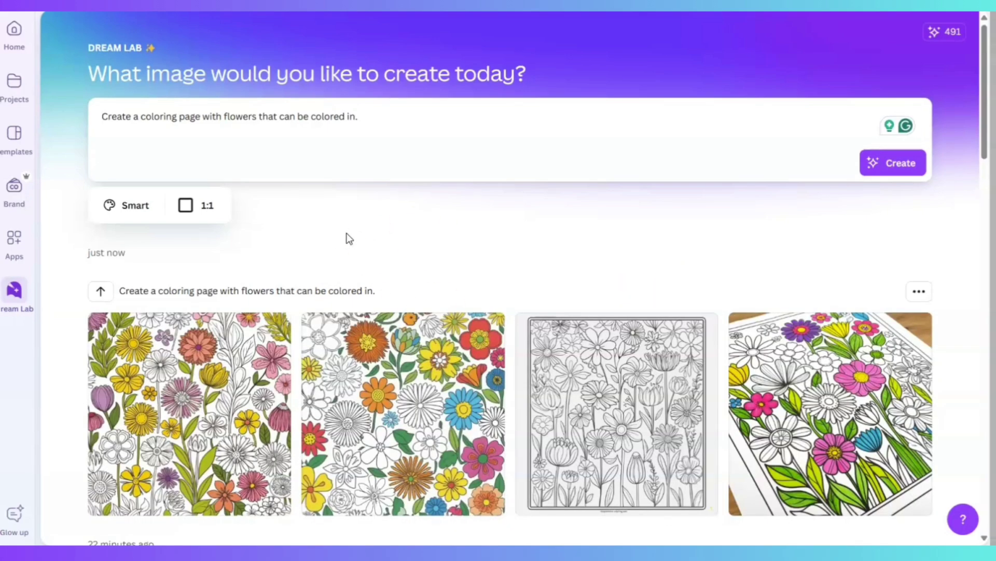
Examine the uncolored line-art flower page in its enlarged preview
mouse_move(612, 407)
scroll(611, 407, down, 1)
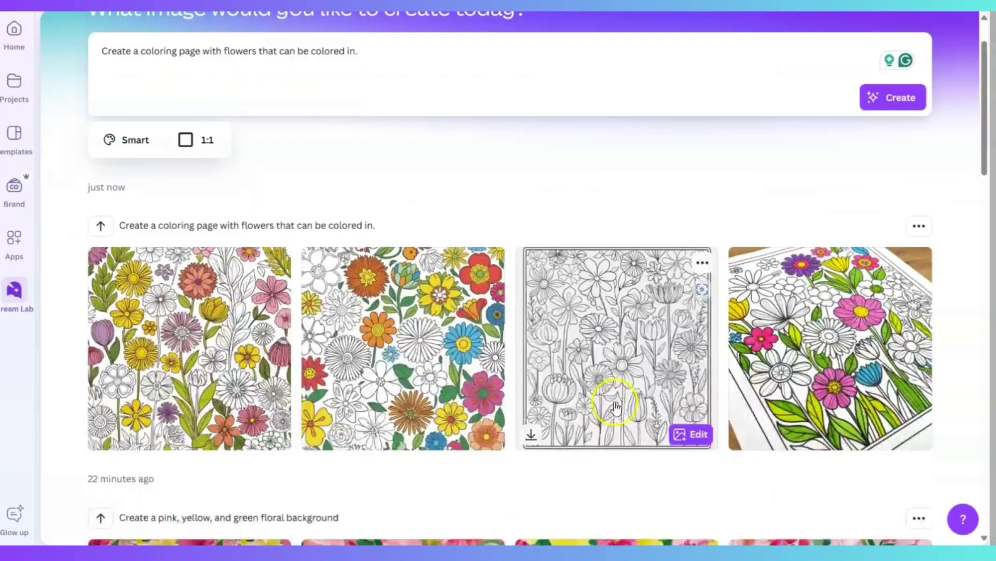
click(612, 330)
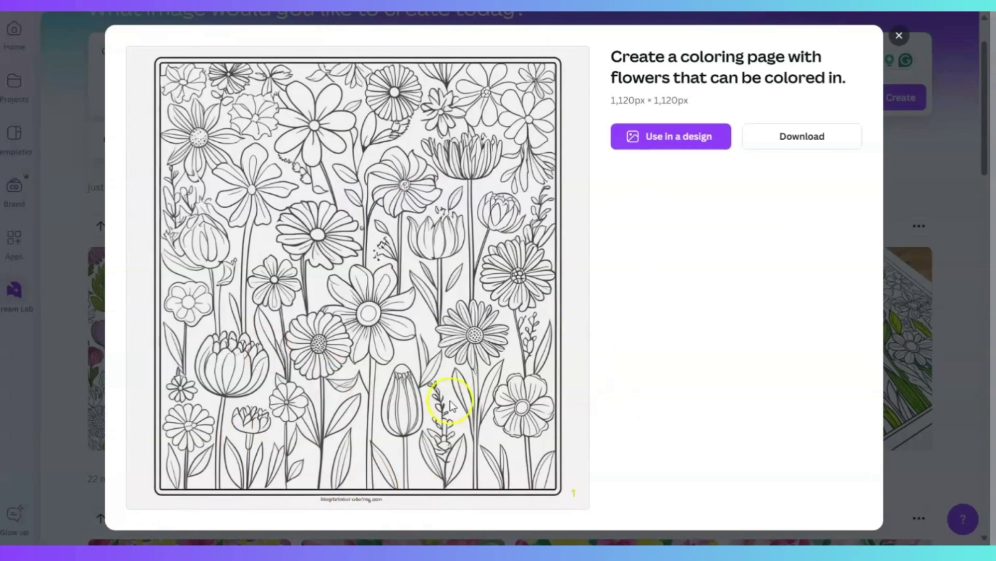
click(900, 38)
Rewrite the prompt as "Create a mandala coloring page" and generate the images
drag(389, 48, 204, 49)
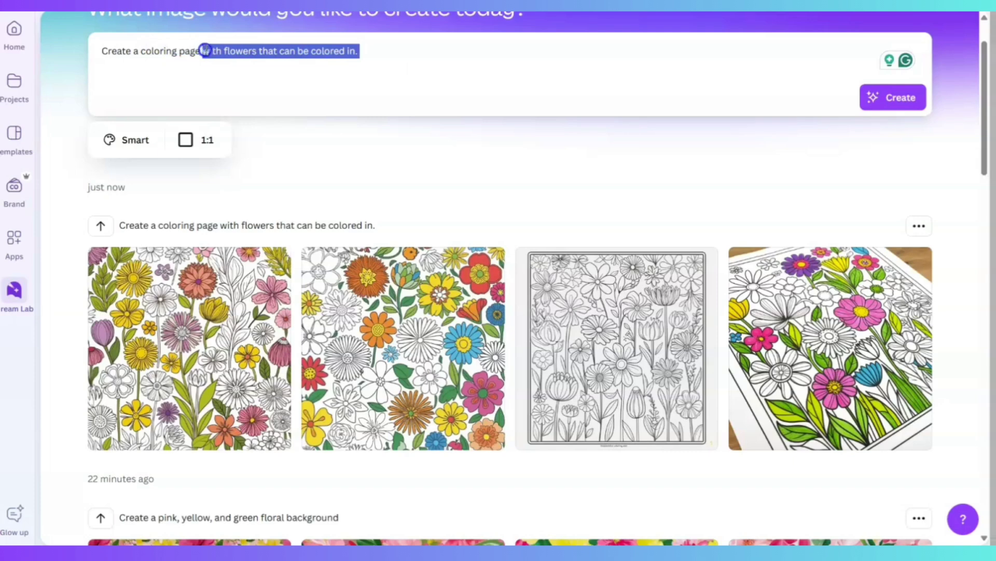
text(madala)
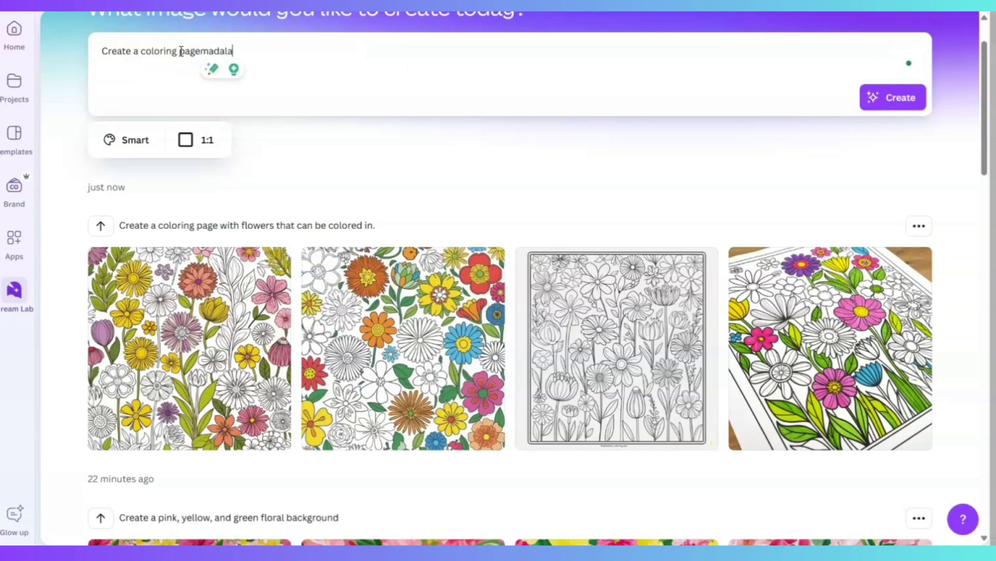
key(BackSpace)
key(BackSpace)
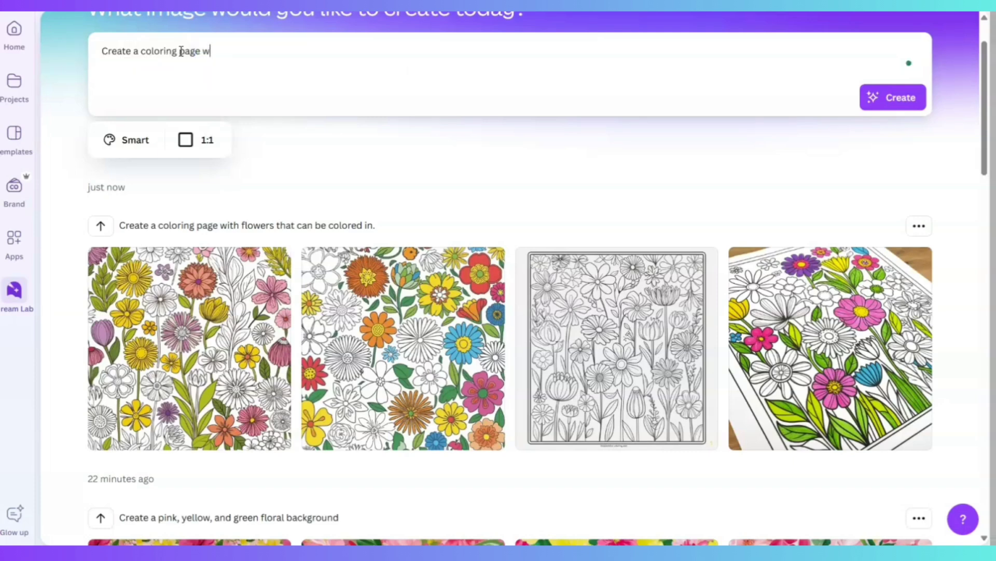
key(BackSpace)
key(BackSpace)
key(BackSpace)
text(g pag)
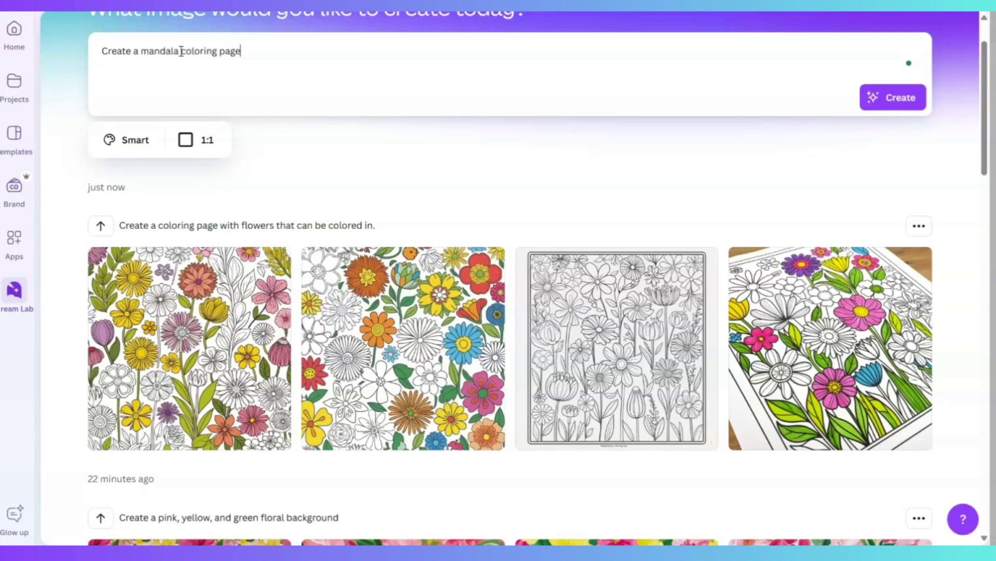
key(Return)
click(181, 58)
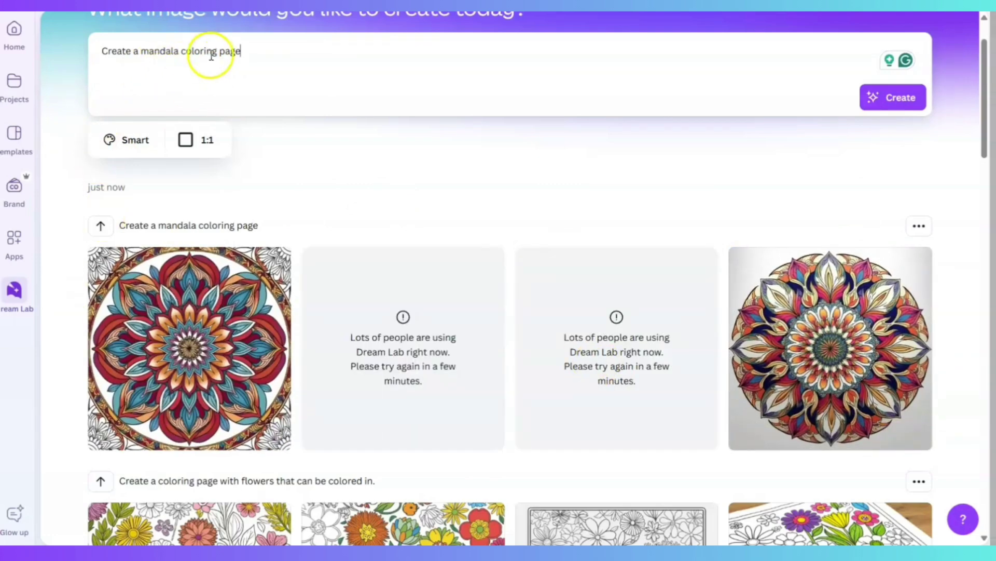
Extend the mandala prompt with "that can be colored in" and generate a new set of images
click(317, 57)
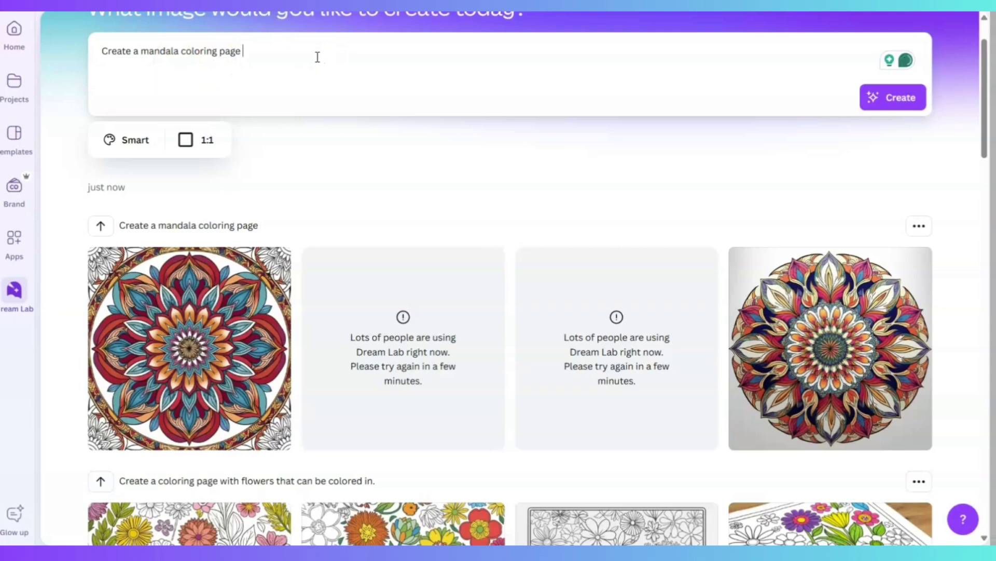
text(that can be colored in)
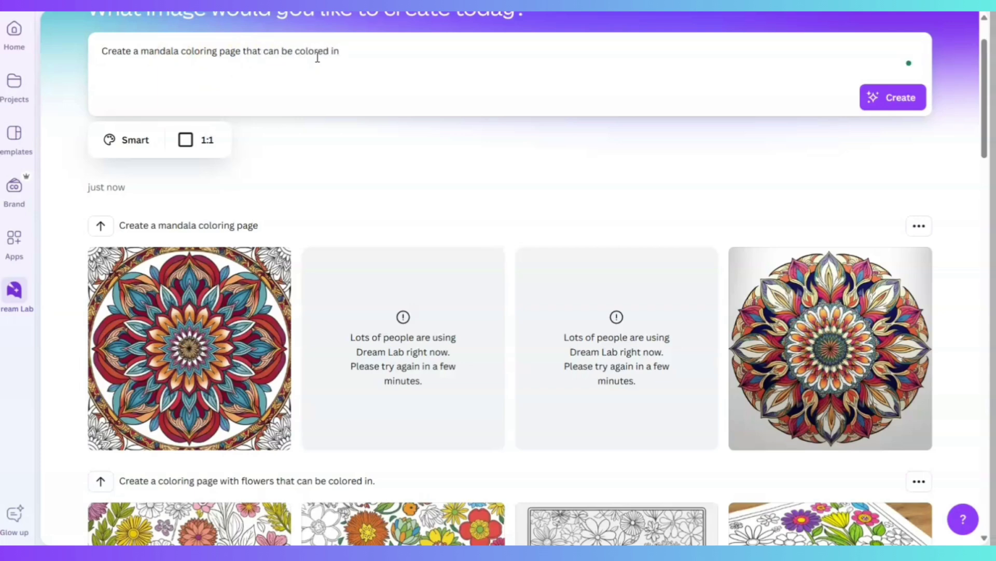
click(909, 100)
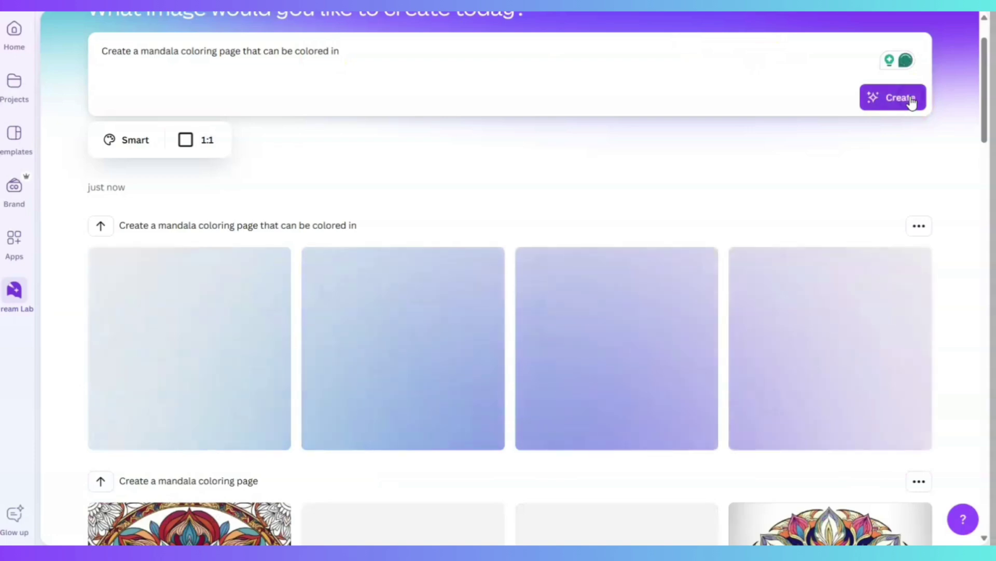
click(490, 54)
click(259, 62)
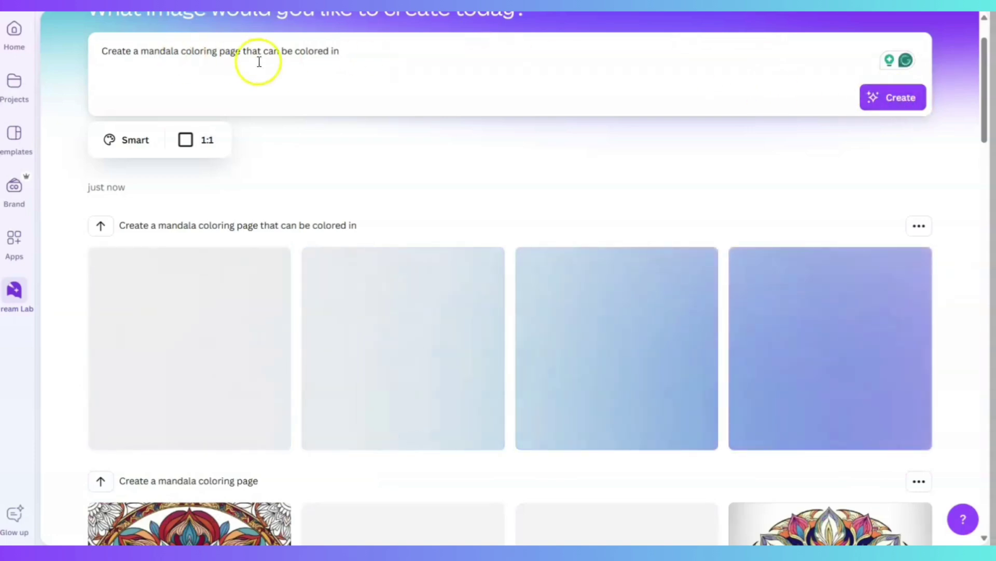
click(378, 62)
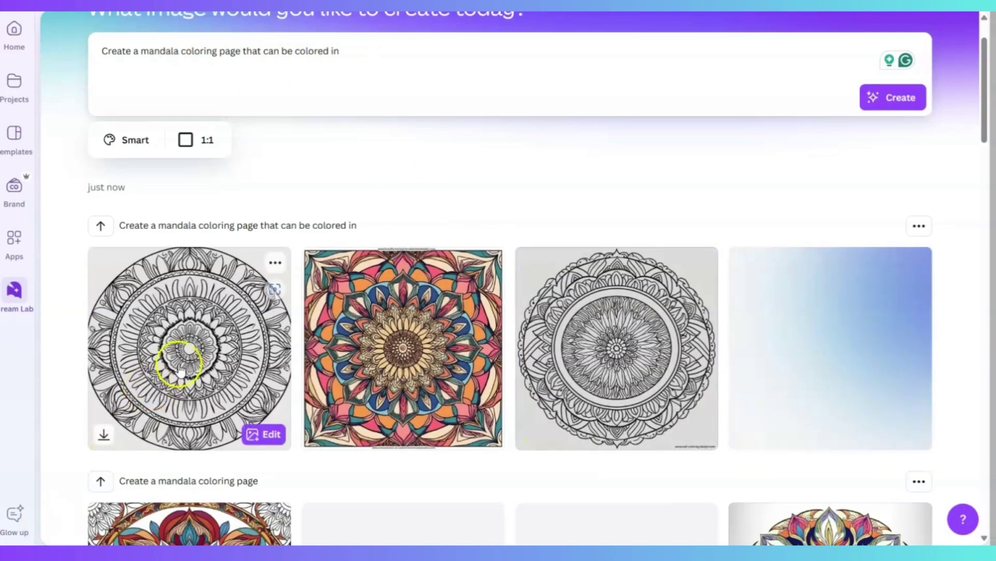
Examine the first black-and-white mandala in its enlarged preview
click(190, 356)
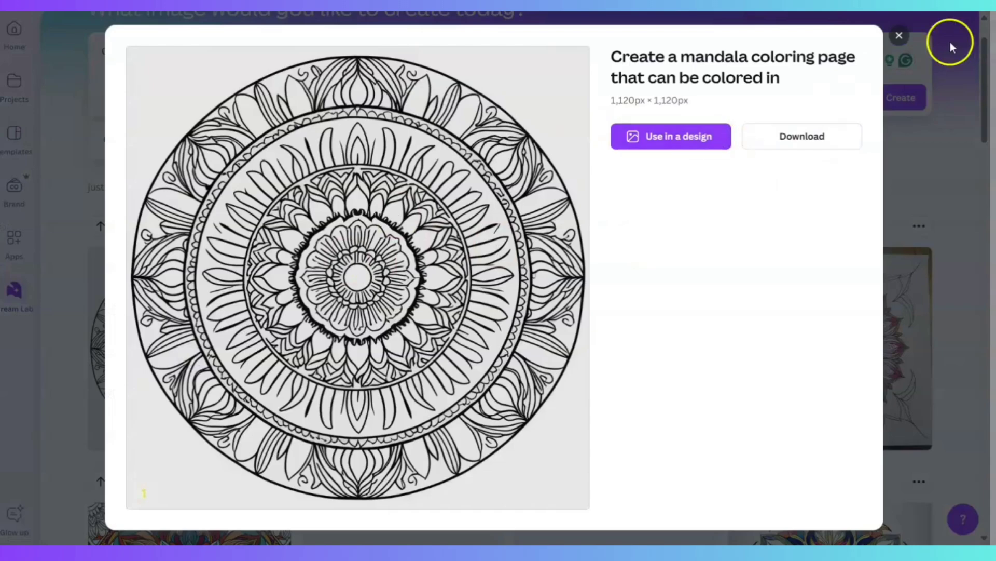
click(900, 36)
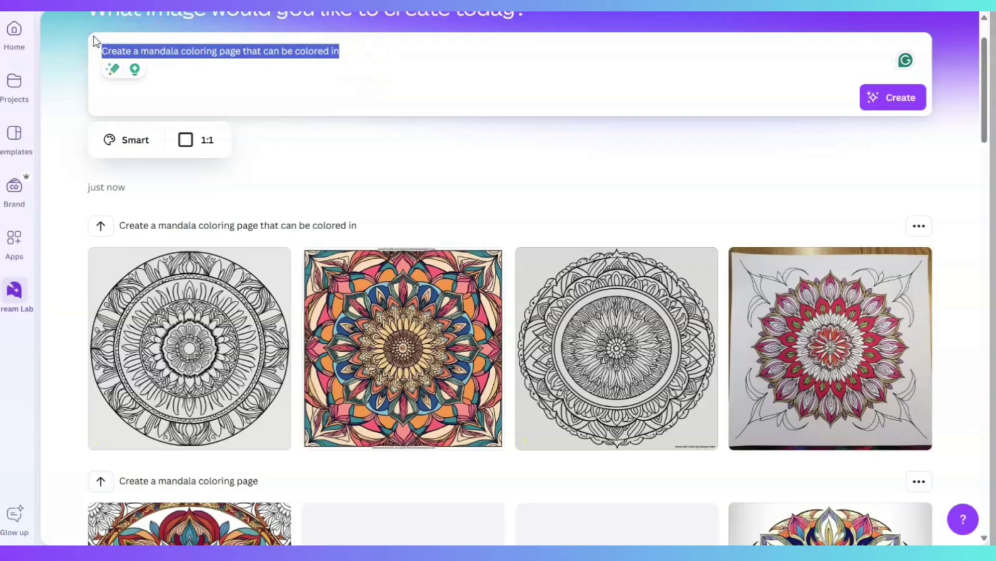
Replace the mandala prompt with "design a book cover with a background of a park and children playing. It's about learning social skills"
key(BackSpace)
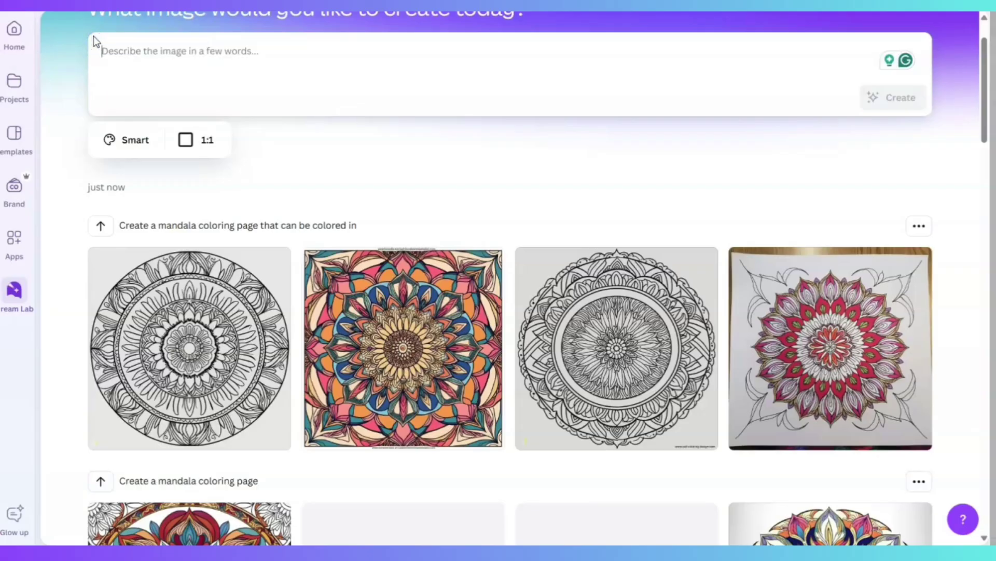
scroll(154, 136, up, 2)
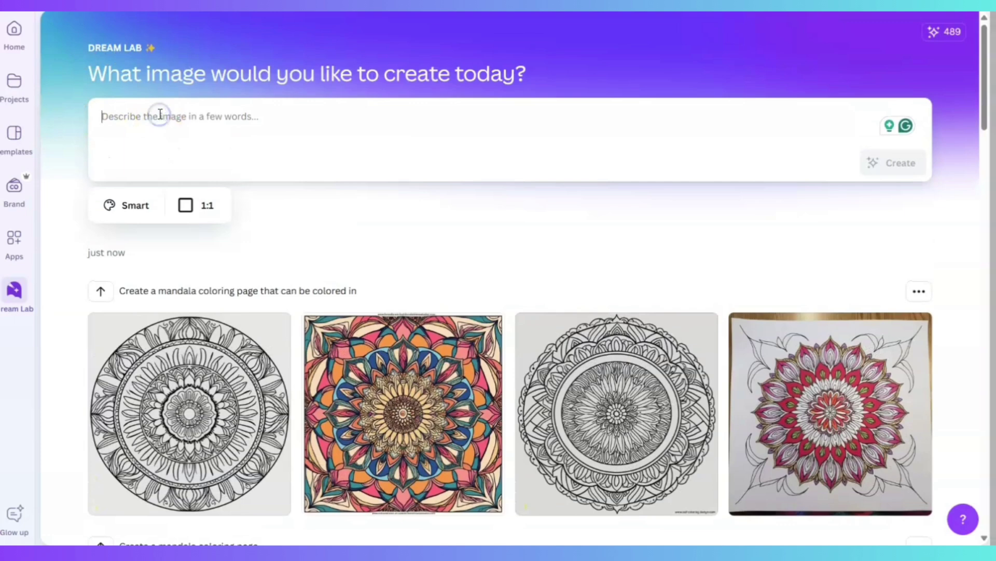
text(create)
key(BackSpace)
key(BackSpace)
key(BackSpace)
key(BackSpace)
key(BackSpace)
key(BackSpace)
key(BackSpace)
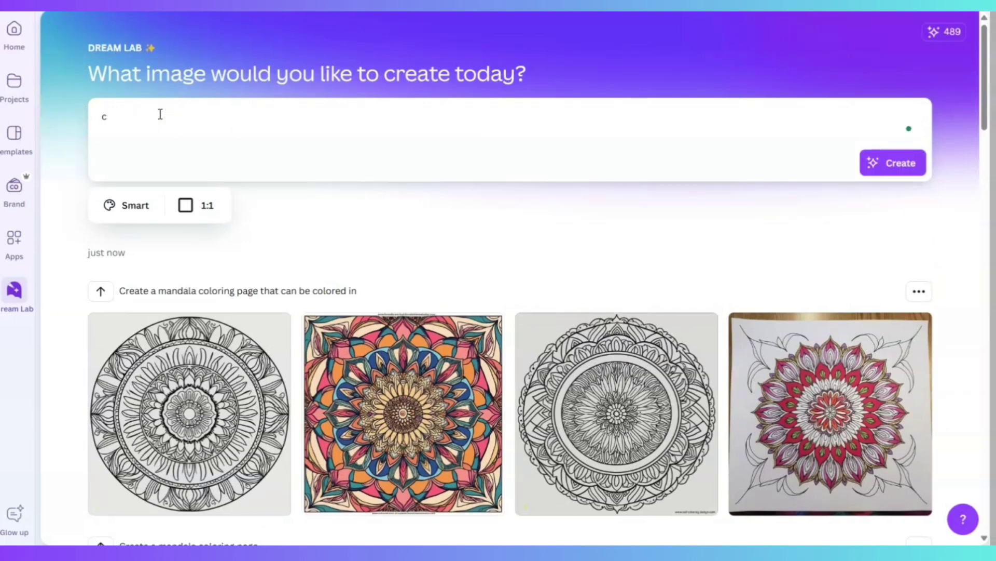
text(de)
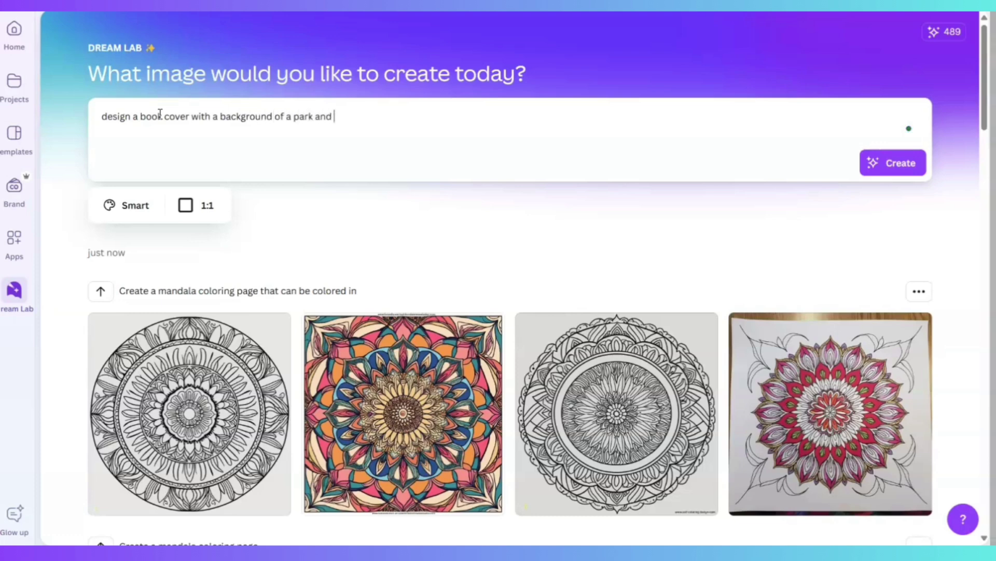
text(children playing)
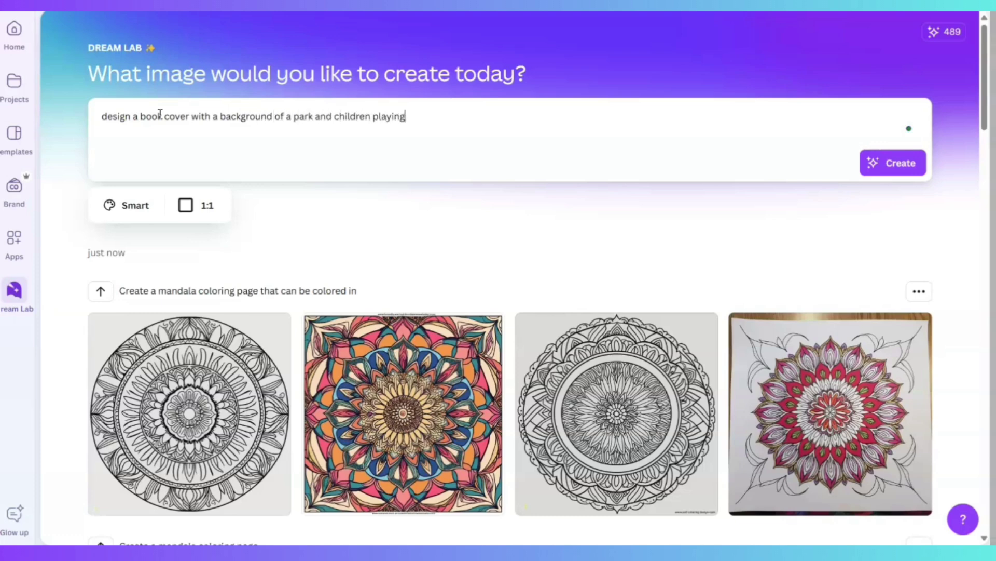
text(.)
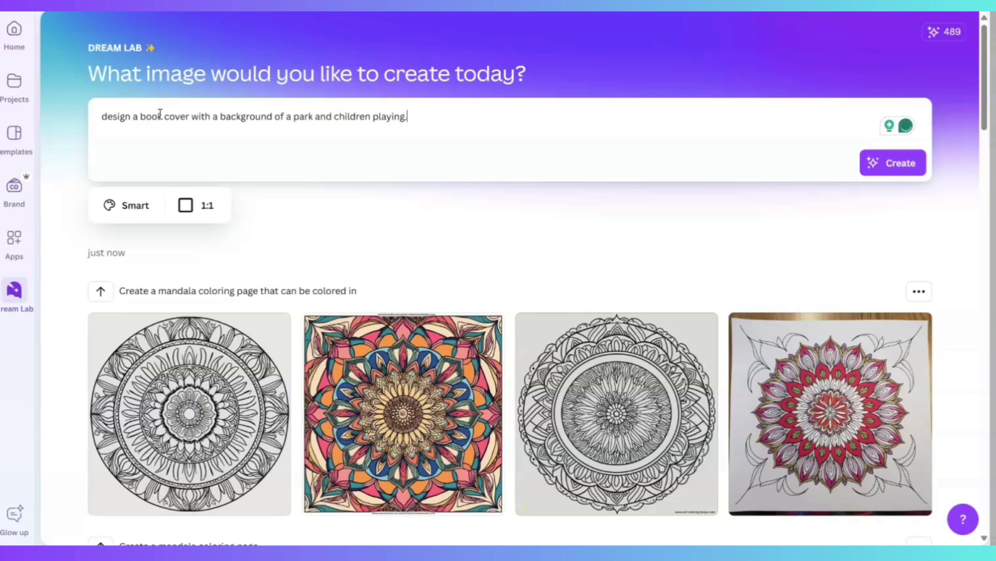
text( It's about learning social skills)
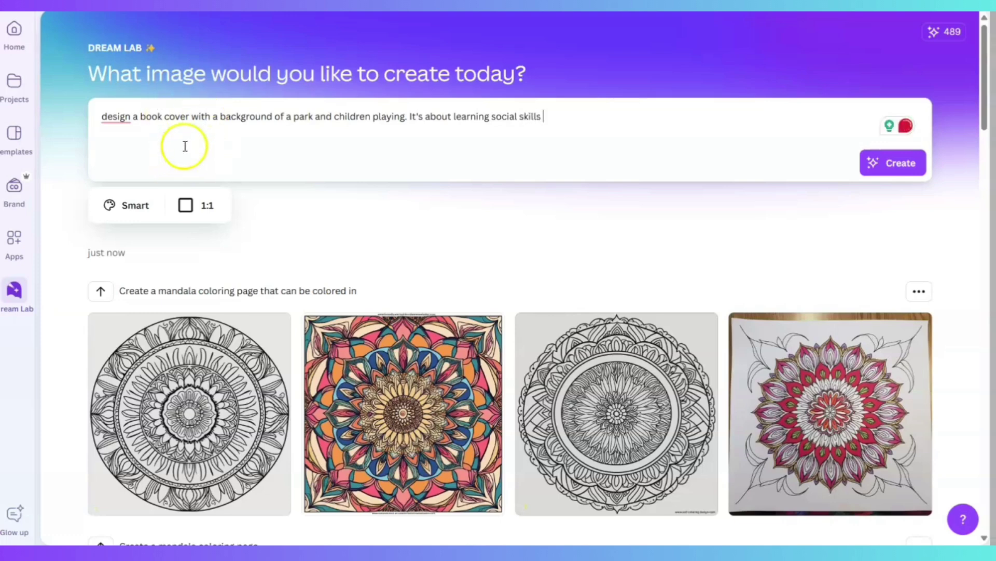
Reword the prompt's second sentence as "It's a children's activity book to develop social skills" and generate the images
drag(476, 117, 455, 128)
click(431, 127)
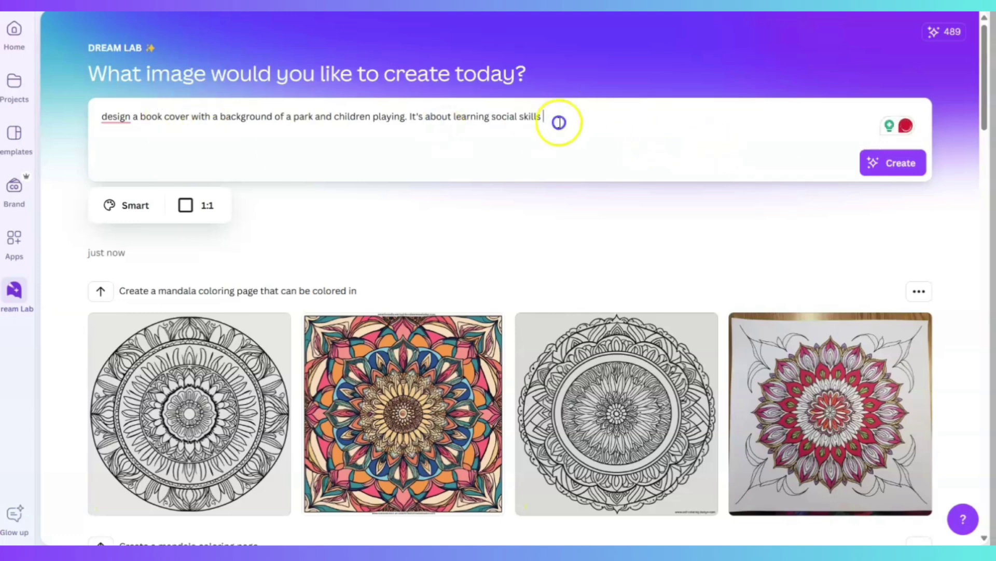
drag(560, 122, 456, 120)
click(430, 124)
drag(552, 114, 431, 117)
click(431, 119)
key(BackSpace)
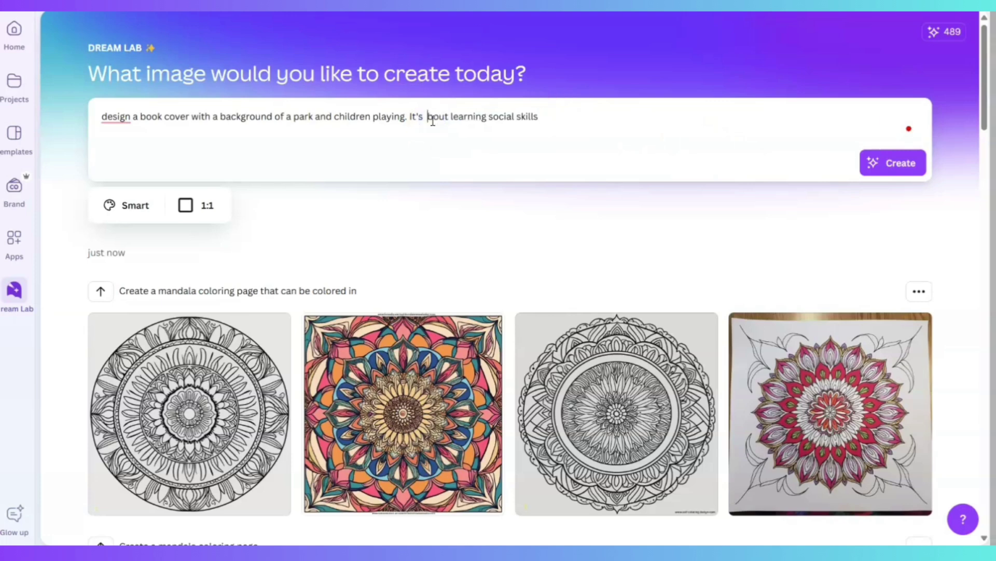
key(Delete)
key(Delete)
key(Delete)
key(Delete)
key(Delete)
key(Delete)
key(Delete)
key(Delete)
key(Delete)
key(Delete)
key(Delete)
key(Delete)
key(Delete)
key(Delete)
key(Delete)
key(Delete)
key(Delete)
key(Delete)
key(Delete)
key(Delete)
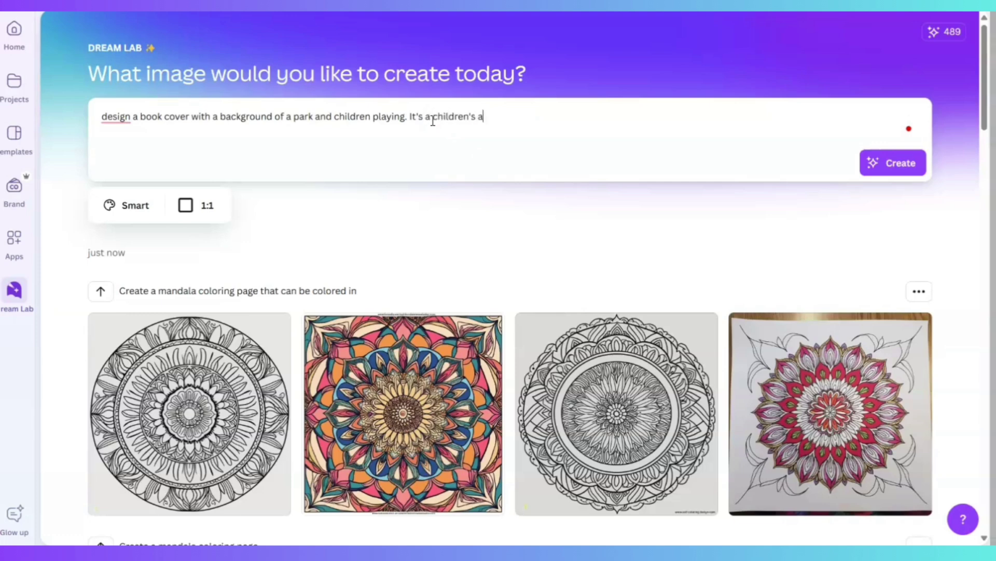
text(ook )
text(to develop )
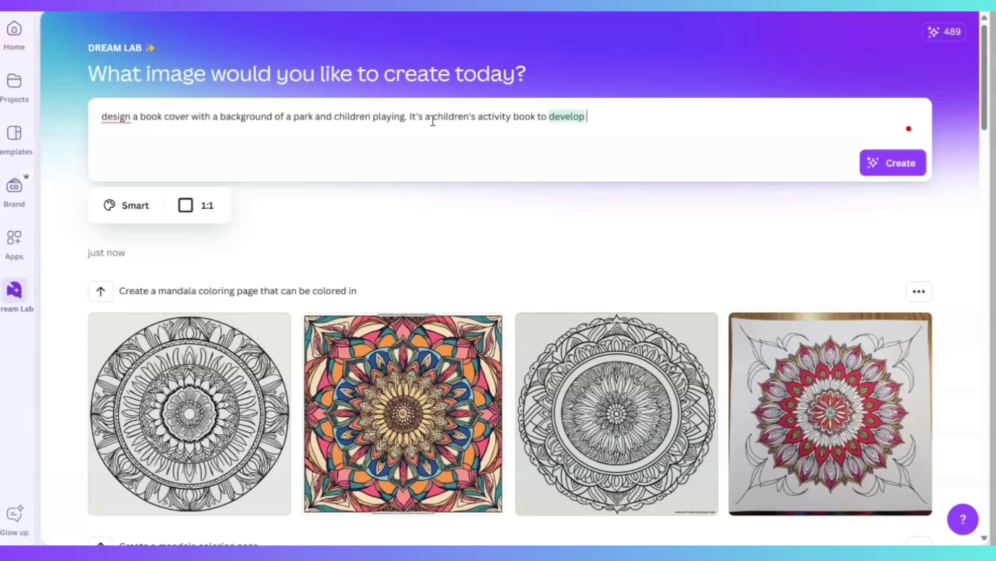
text(so social skills)
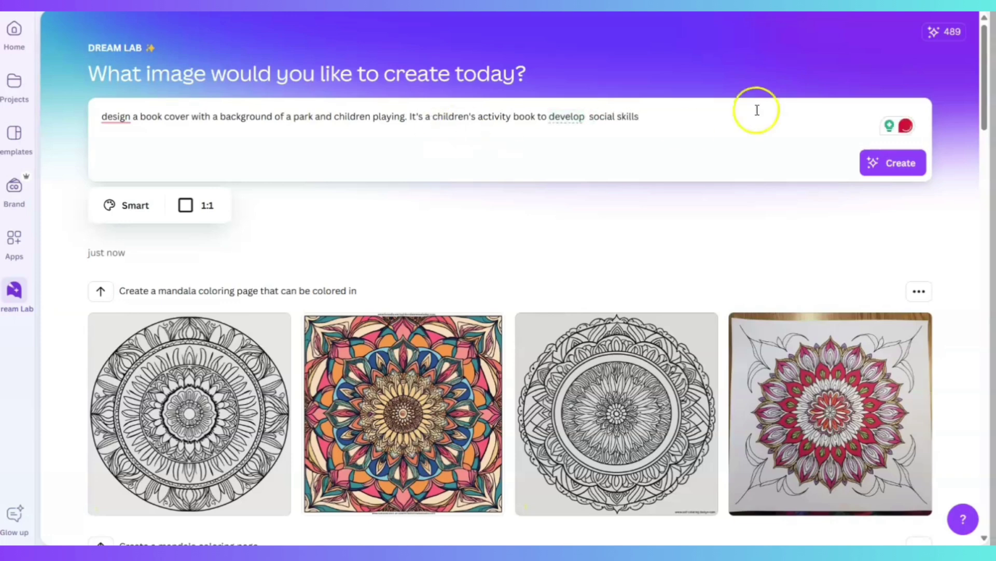
click(890, 162)
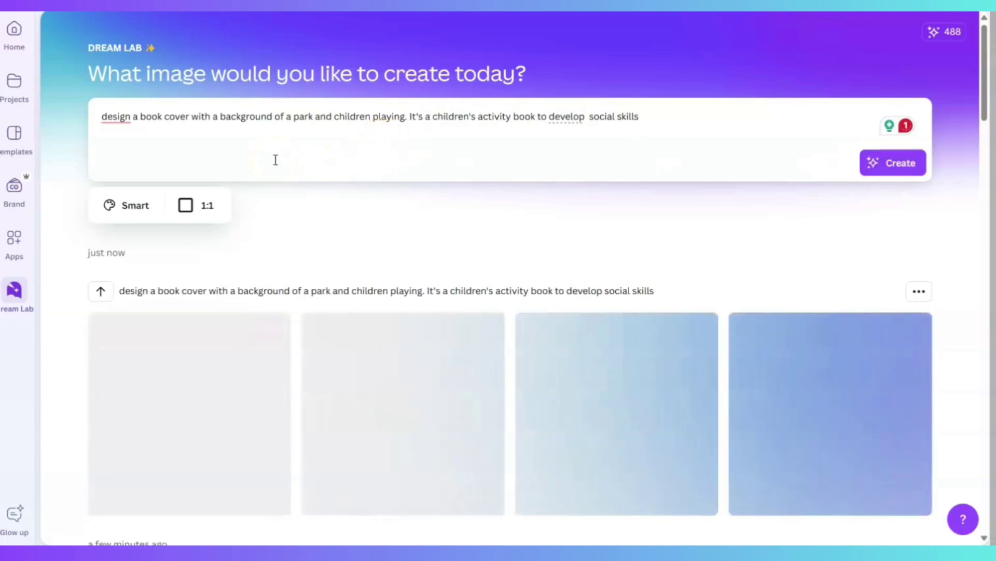
Examine the "Developing Social Skills", "Children Park Activity Book" and "Activity Book" covers one by one in their enlarged previews
scroll(419, 423, down, 1)
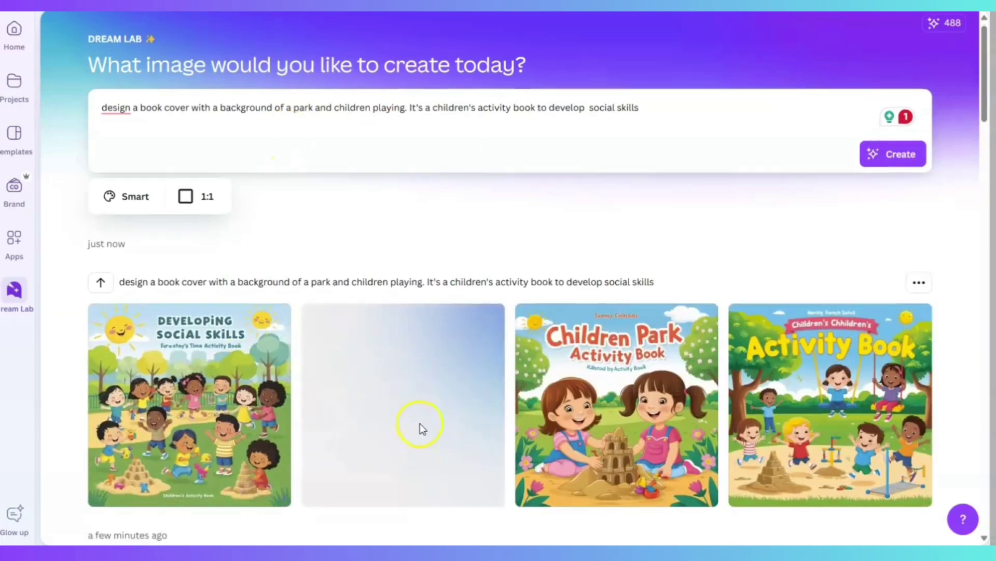
scroll(419, 423, down, 2)
mouse_move(649, 363)
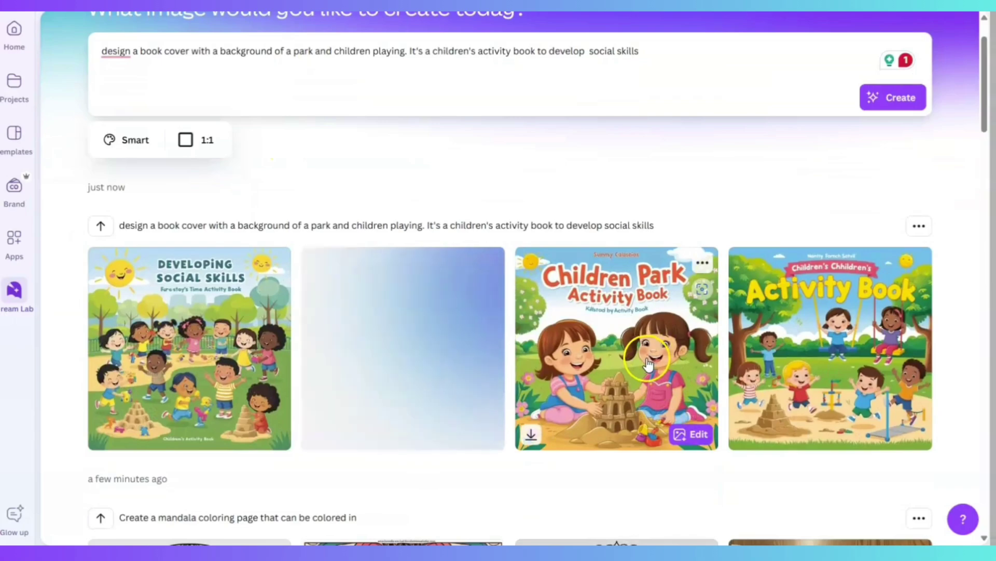
click(211, 353)
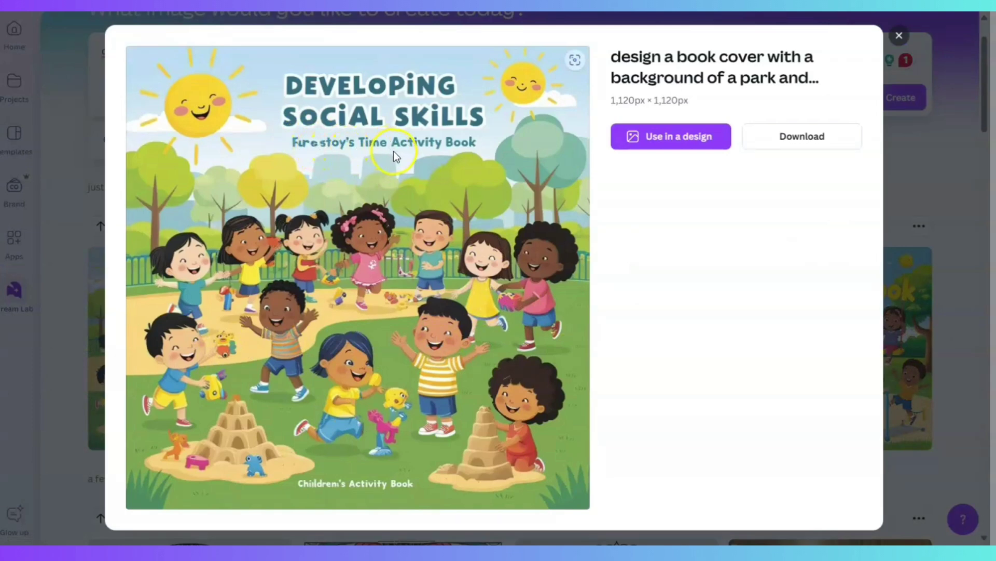
click(900, 36)
click(642, 311)
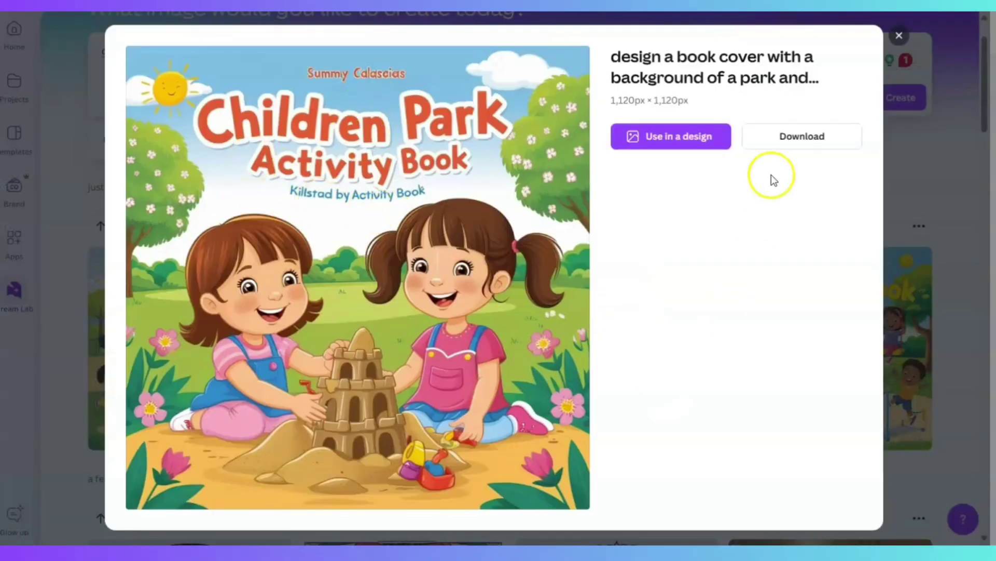
click(899, 35)
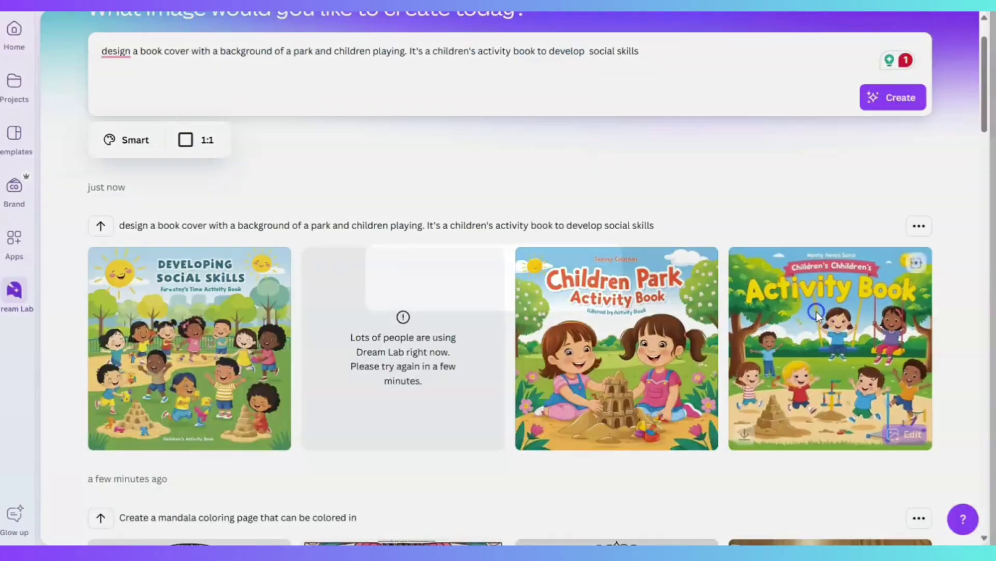
click(817, 312)
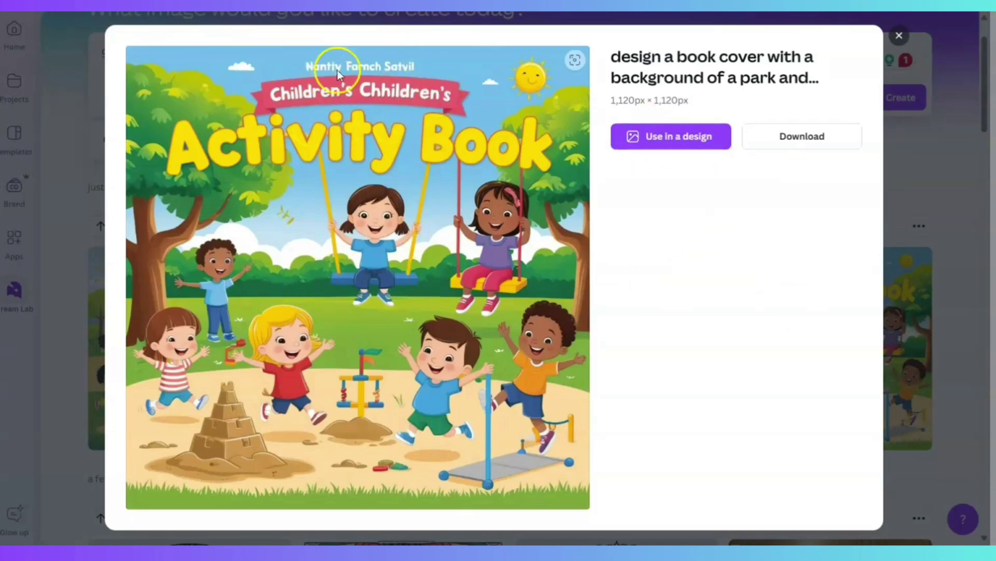
click(899, 37)
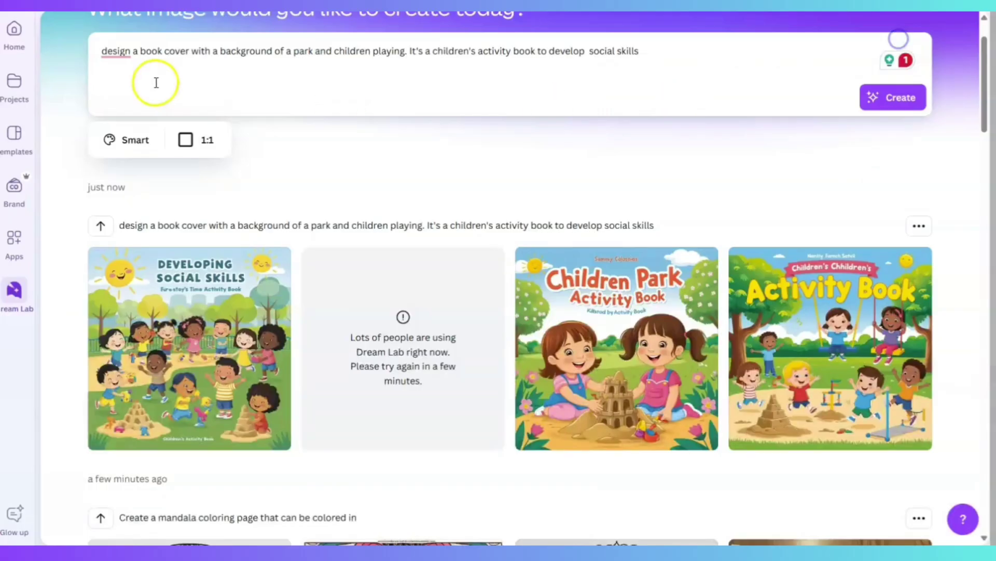